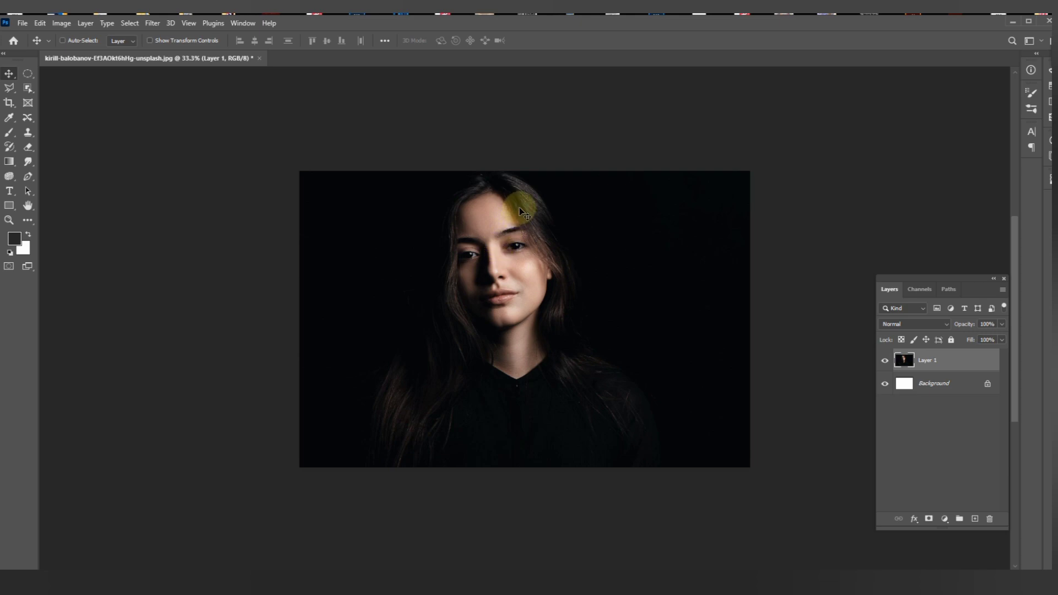
- Scale the portrait layer up to about 170% and move it down so the face fills the canvas
key("ctrl+t")
left_click_drag(750, 171, 920, 87)
key("Return")
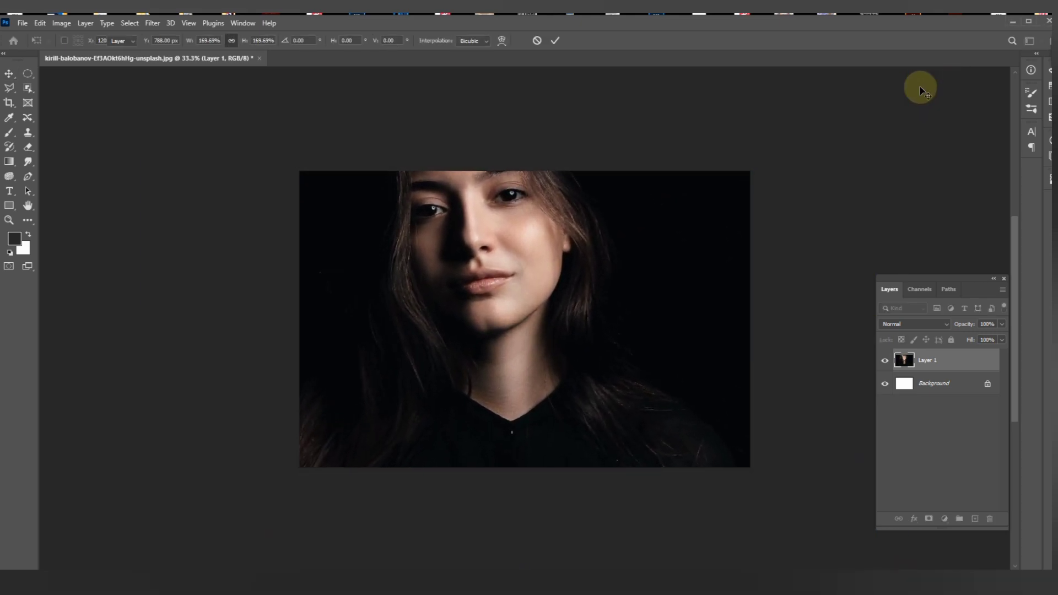
left_click_drag(535, 258, 558, 348)
key("ctrl")
key("ctrl+minus")
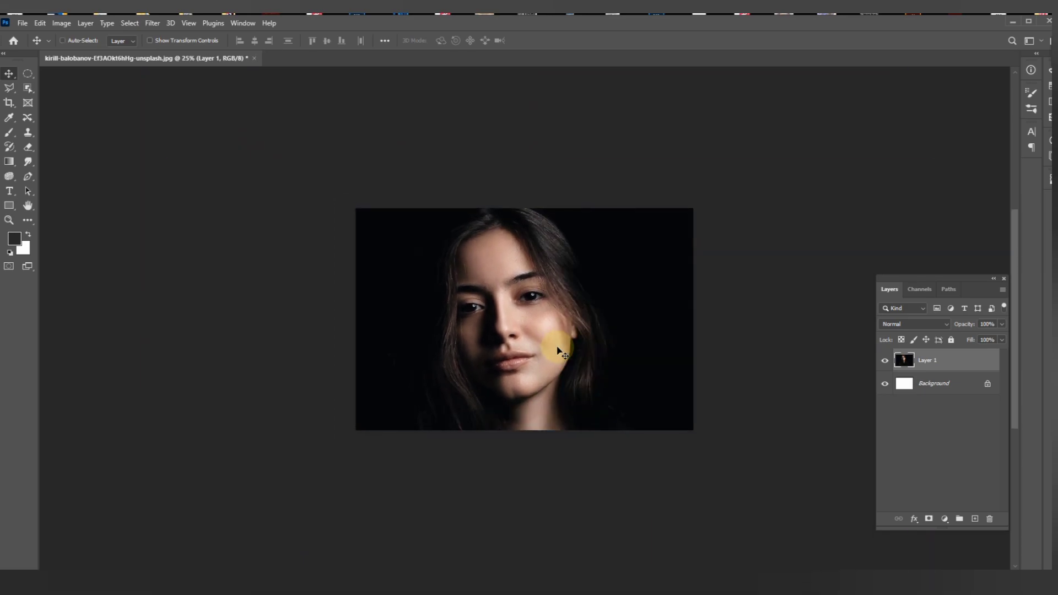
- Enlarge the portrait layer further into a close-up and shift it slightly downward
key("ctrl+t")
left_click_drag(826, 200, 948, 96)
key("Return")
left_click_drag(543, 274, 552, 302)
- Shrink the portrait layer slightly and nudge it up so the face spans from forehead to chin
key("ctrl+t")
left_click_drag(970, 141, 941, 176)
left_click_drag(609, 308, 605, 293)
key("ctrl+plus")
key("ctrl+plus")
key("ctrl+plus")
key("ctrl+minus")
key("ctrl+minus")
key("ctrl+minus")
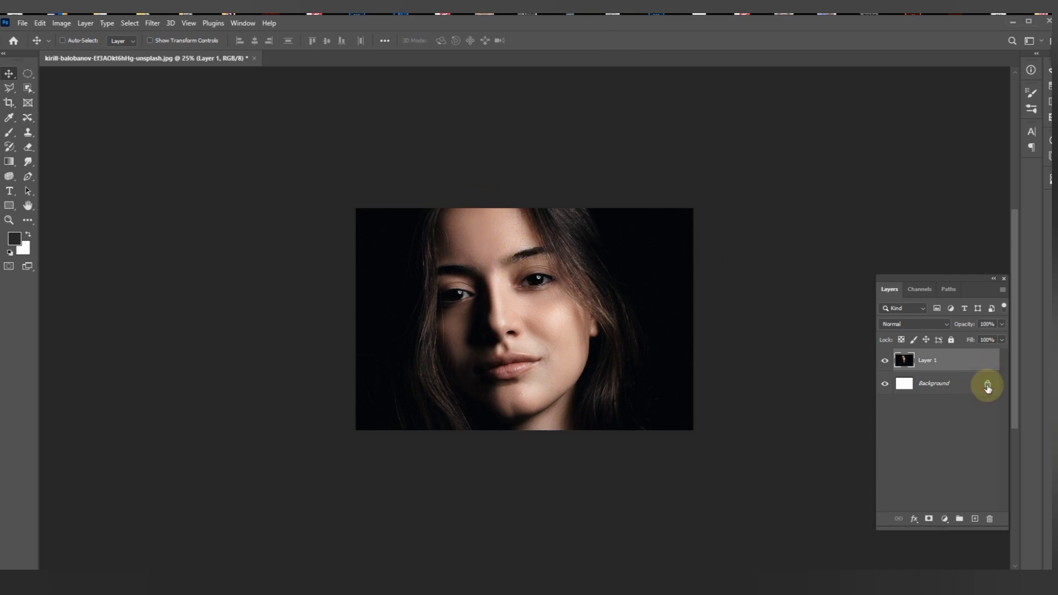
- Delete the white Background layer and convert Layer 1 to a smart object
left_click(971, 386)
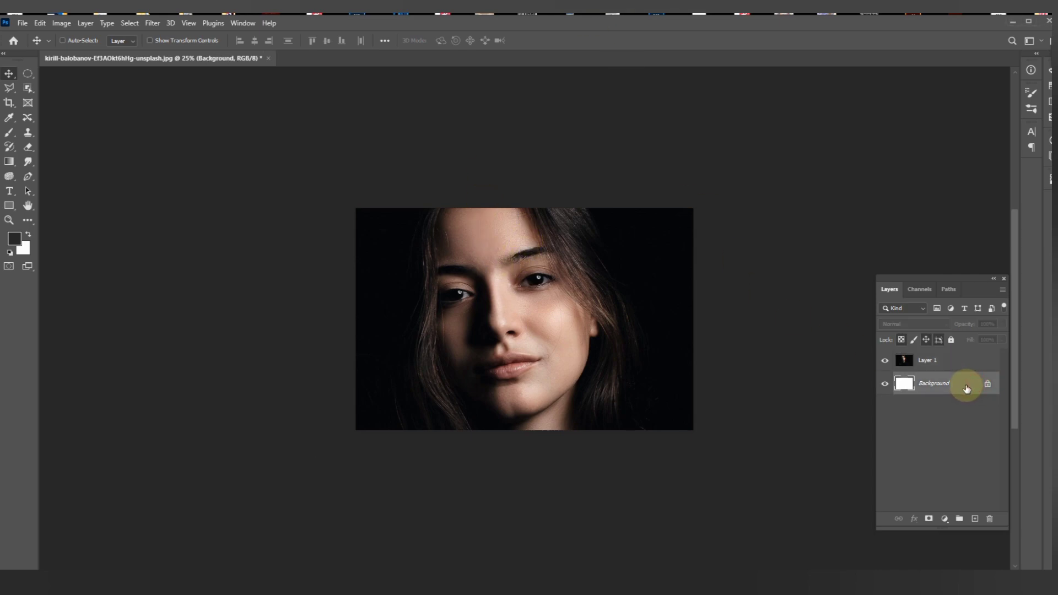
key("Delete")
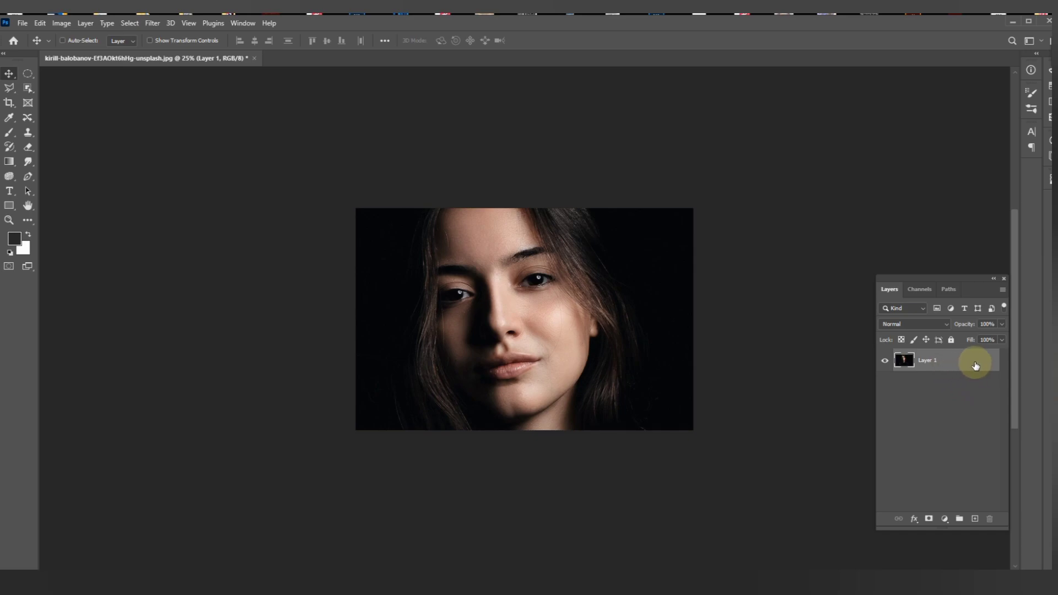
right_click(976, 366)
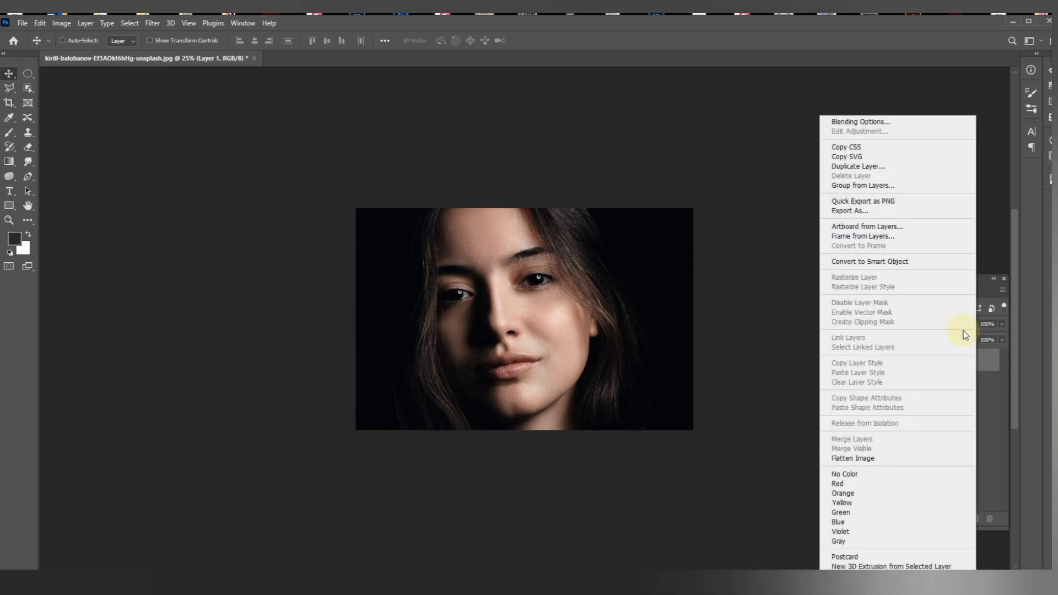
left_click(937, 265)
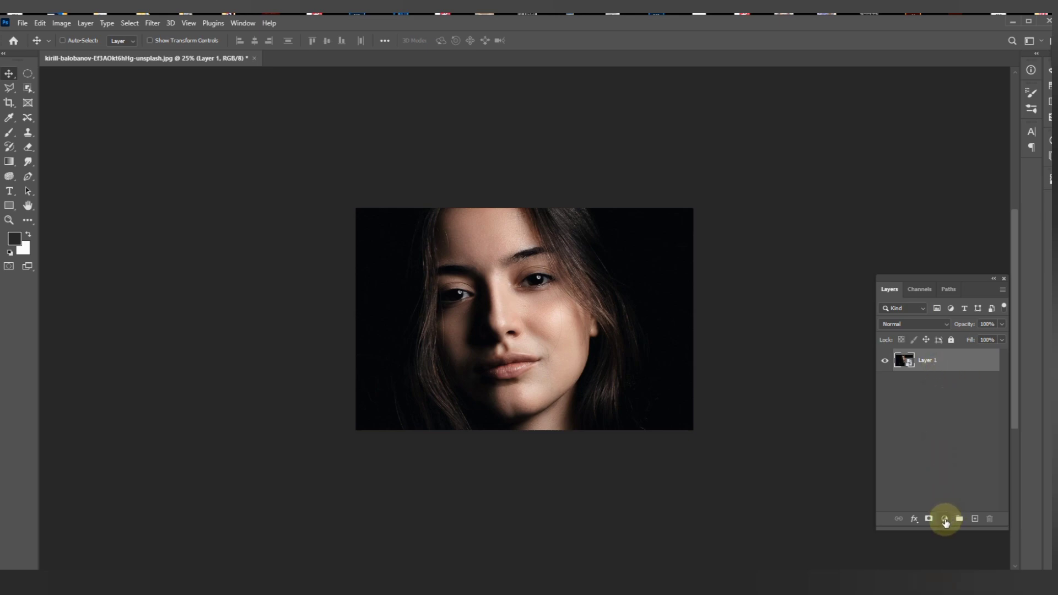
- Add a Gradient Map adjustment clipped to the portrait and set its dark color stop to black (000000)
left_click(944, 520)
left_click(949, 500)
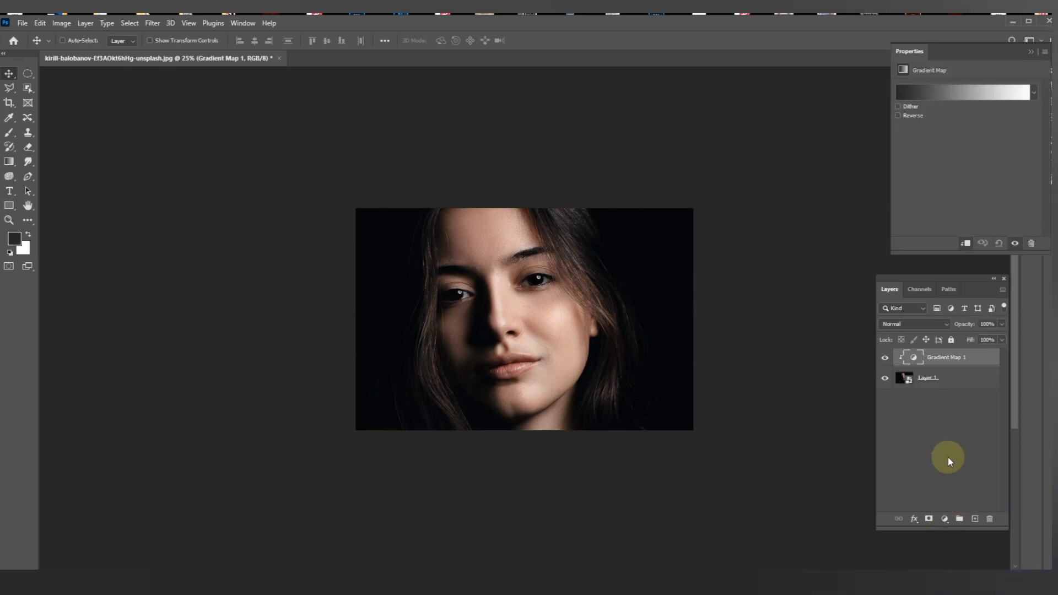
left_click(959, 95)
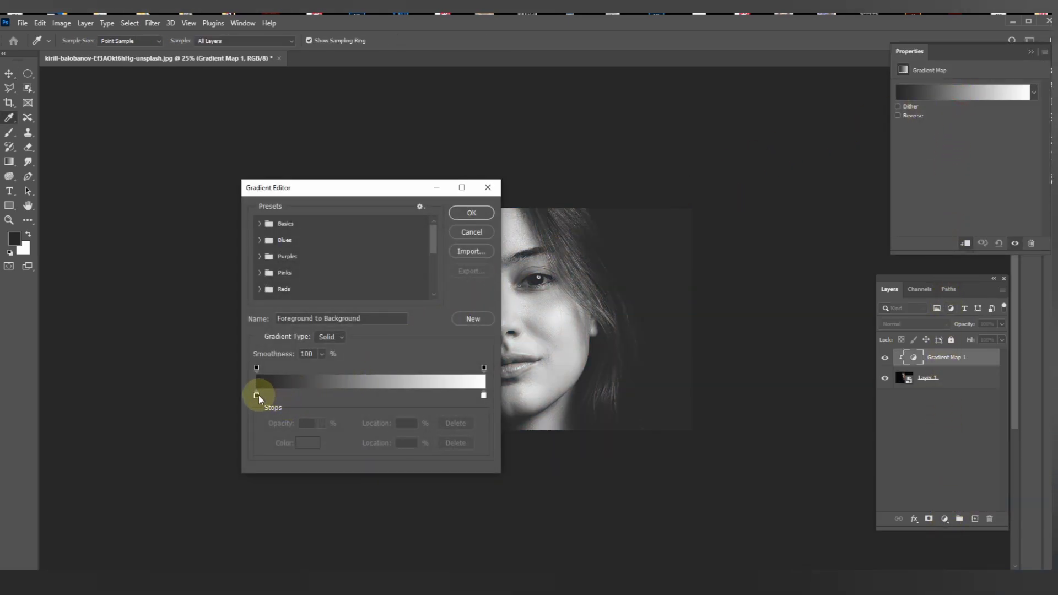
left_click(256, 395)
left_click(310, 444)
left_click_drag(502, 462, 504, 519)
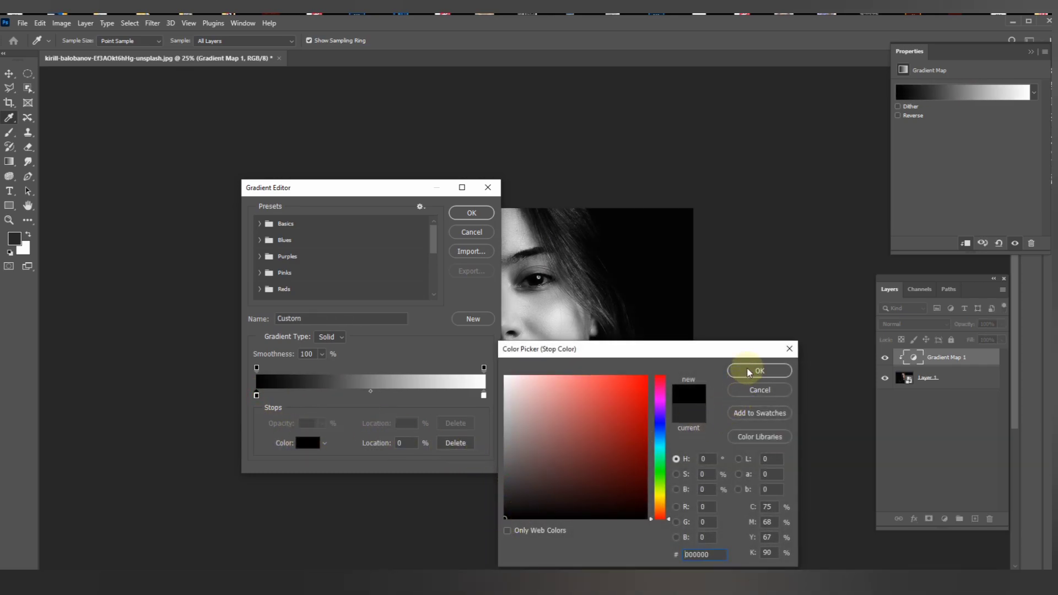
left_click(744, 371)
- Apply the Black, White preset to the gradient map, keeping its dark stop at 000000, and accept the gradient
left_click(261, 226)
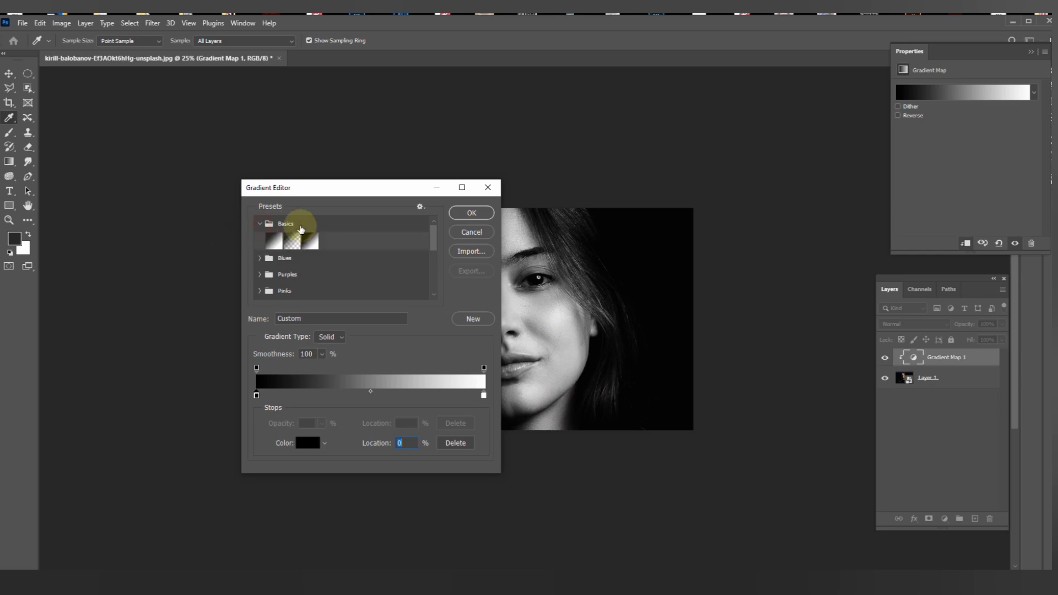
left_click(310, 241)
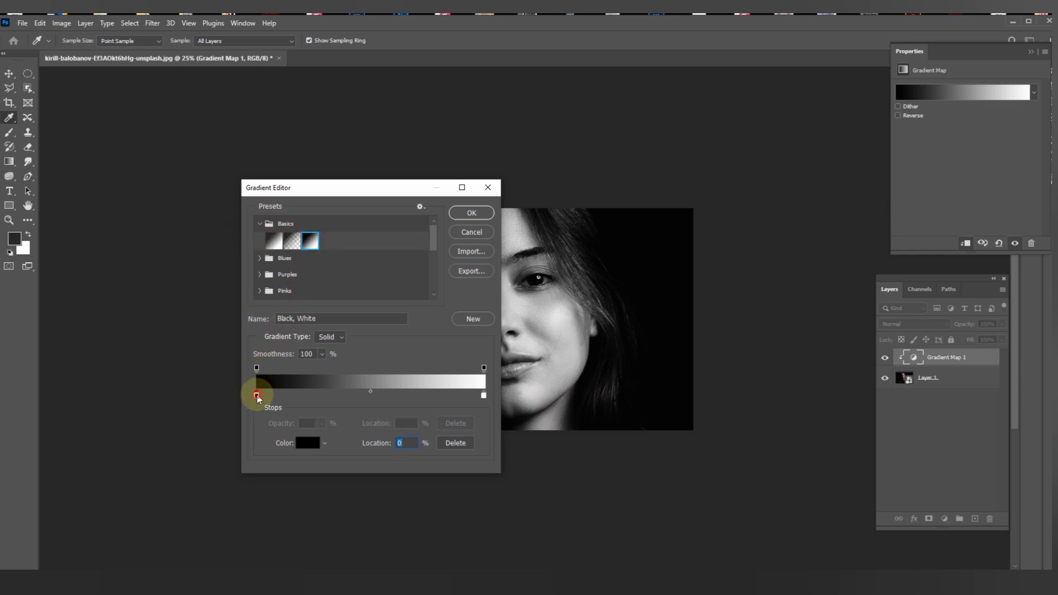
left_click(304, 442)
left_click_drag(528, 475, 502, 524)
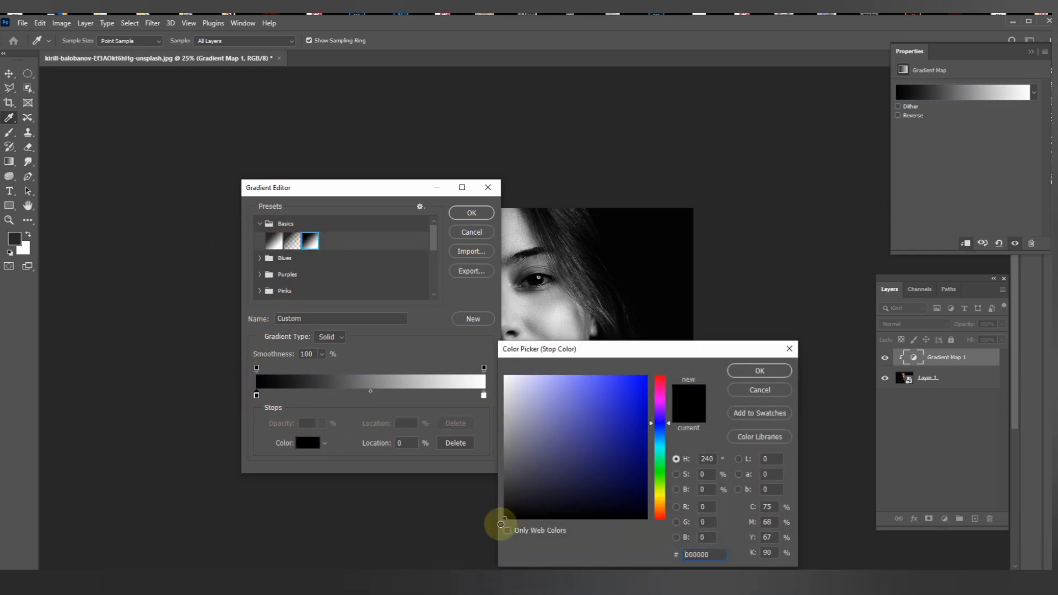
left_click(753, 369)
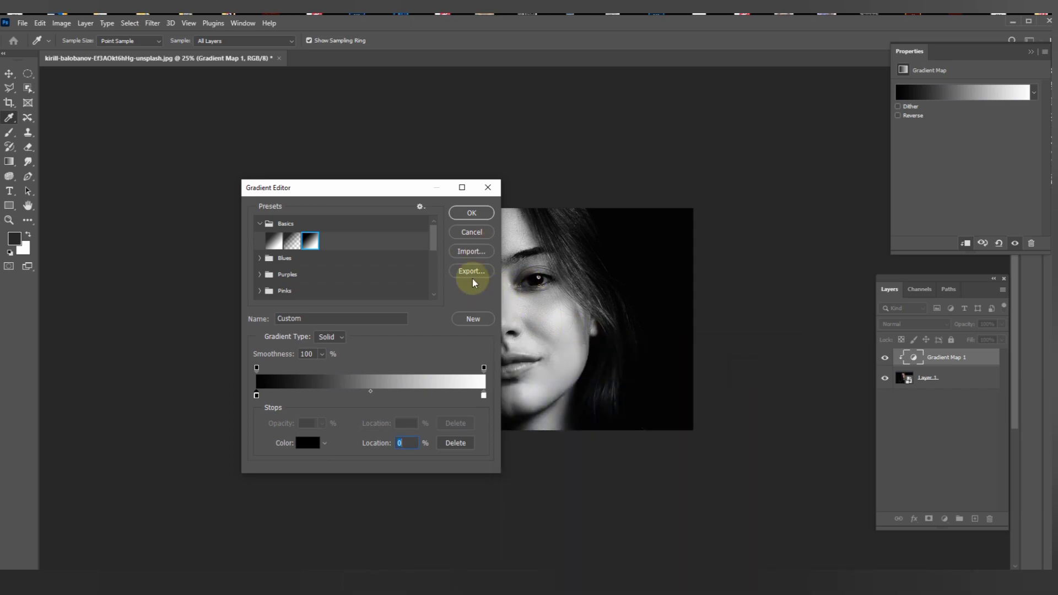
left_click(472, 214)
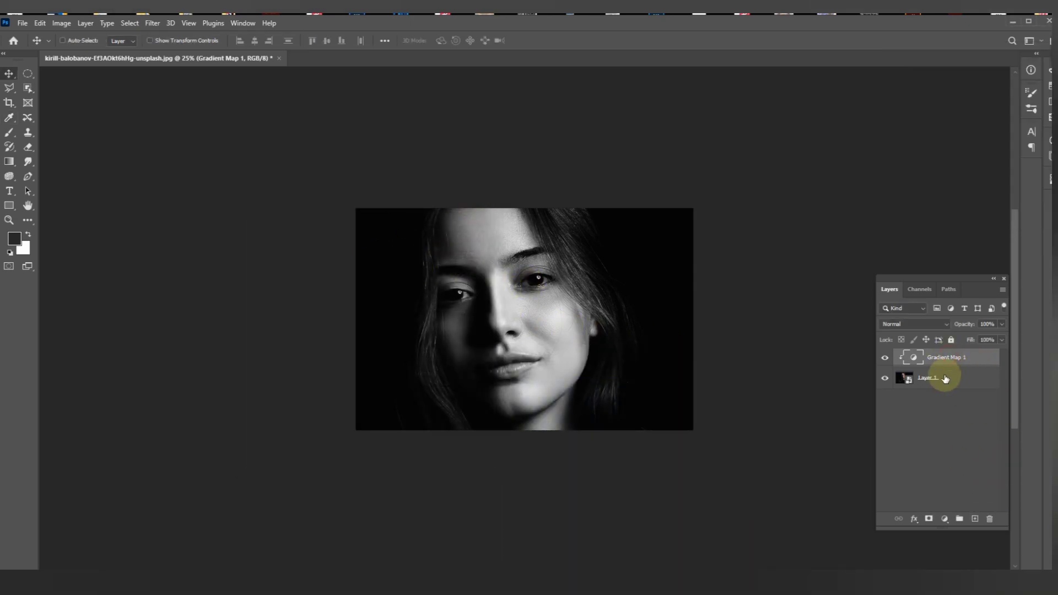
- Combine the Gradient Map 1 adjustment and Layer 1 into a single smart object
left_click(942, 375)
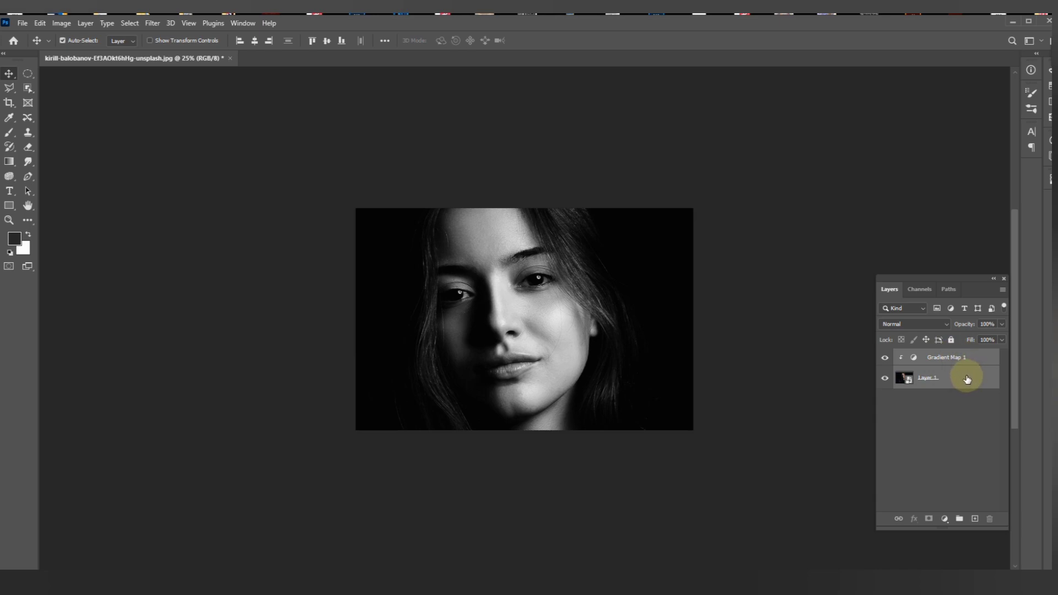
key("ctrl+e")
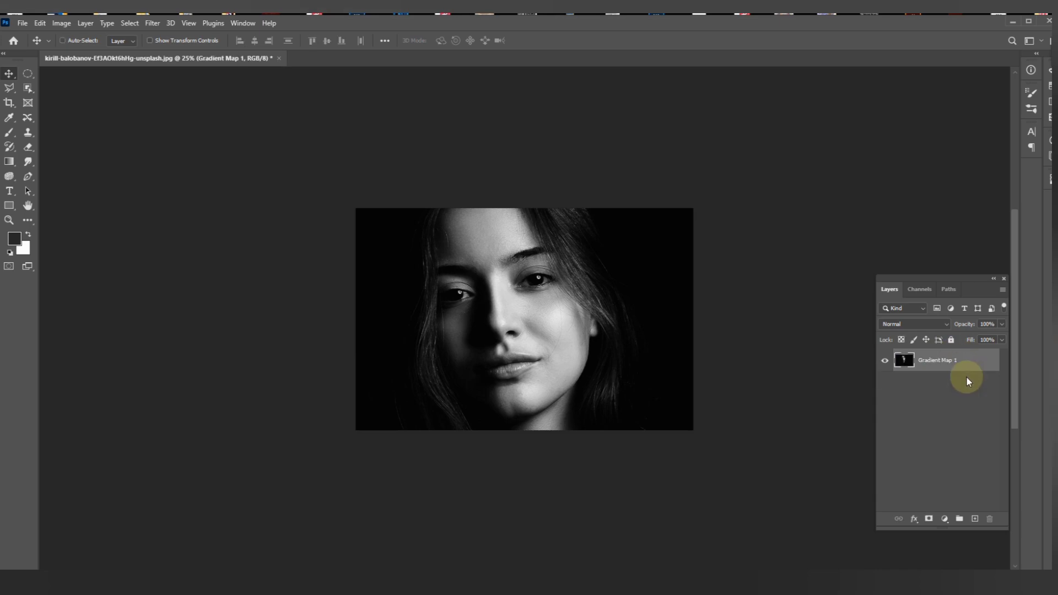
left_click(967, 377)
right_click(958, 357)
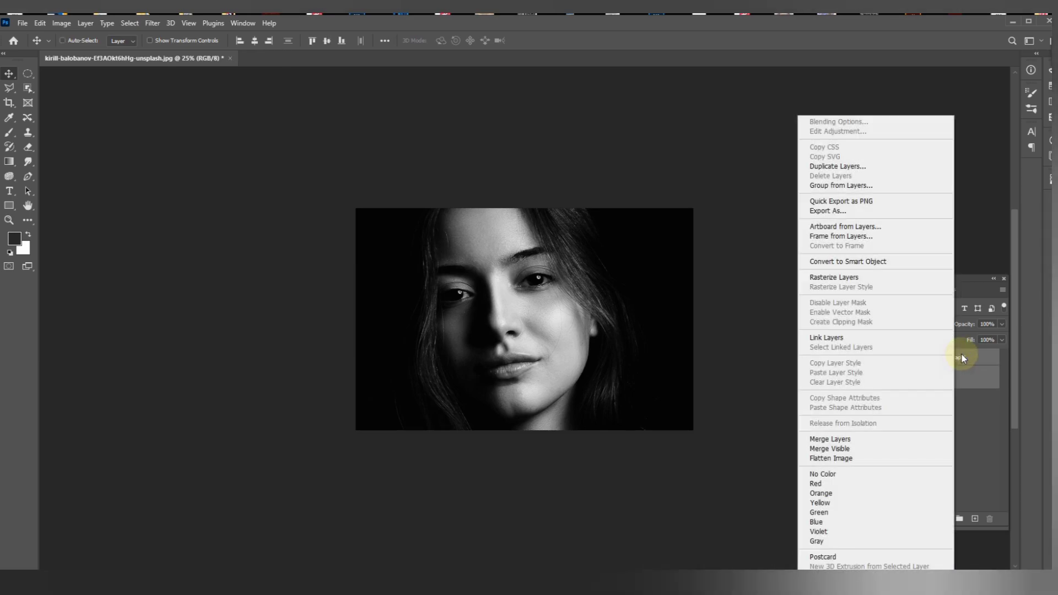
left_click(909, 261)
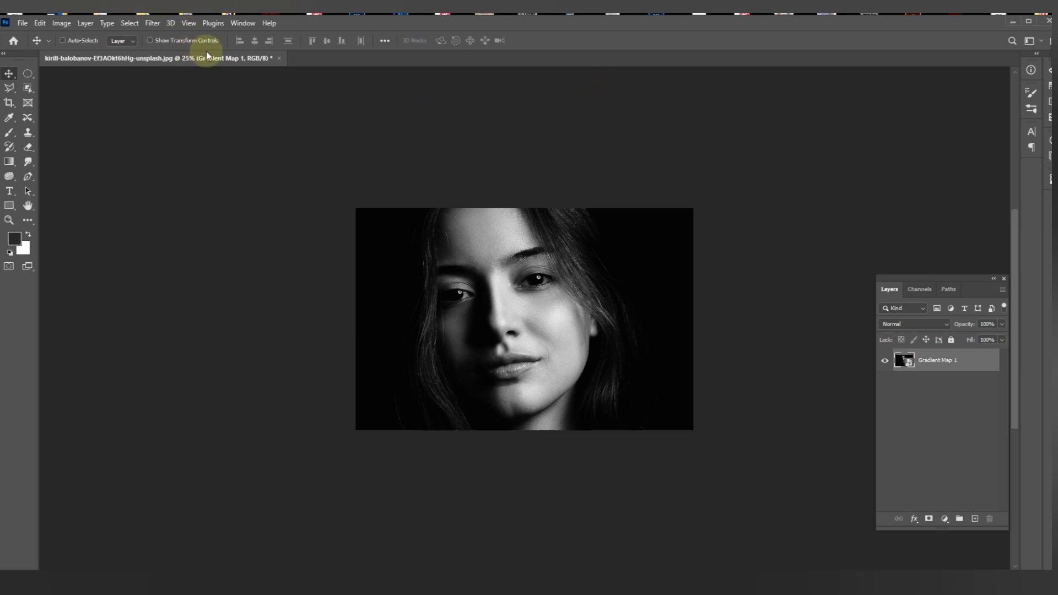
- Apply a Gaussian Blur with a 10-pixel radius to the black-and-white portrait
left_click(170, 23)
mouse_move(154, 29)
mouse_move(200, 178)
left_click(318, 221)
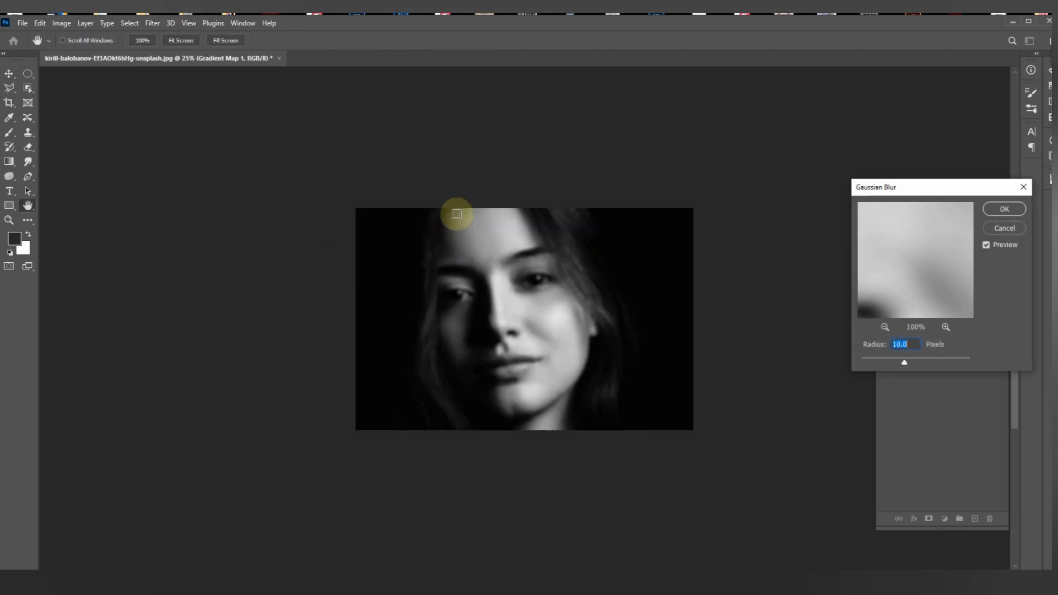
left_click(1003, 209)
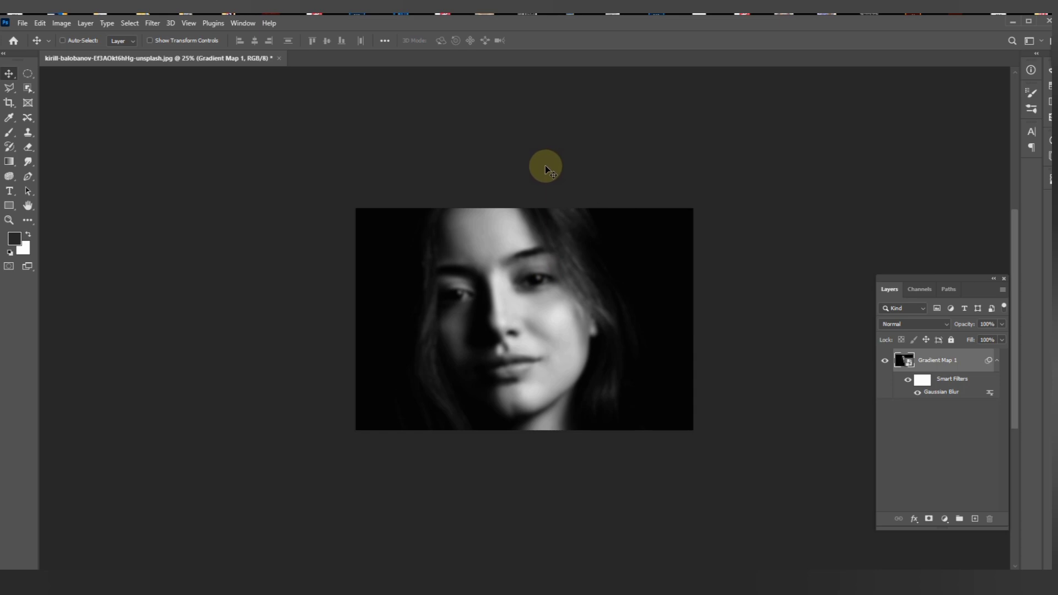
- Save the blurred image over the existing map.psd with maximum compatibility, and undo the Gaussian Blur
left_click(25, 25)
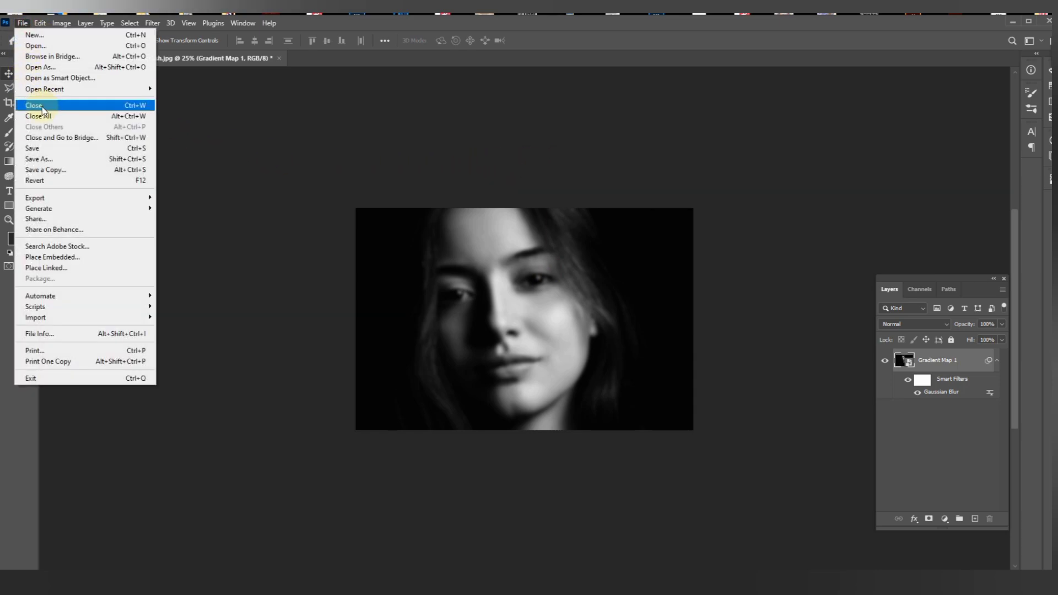
left_click(48, 160)
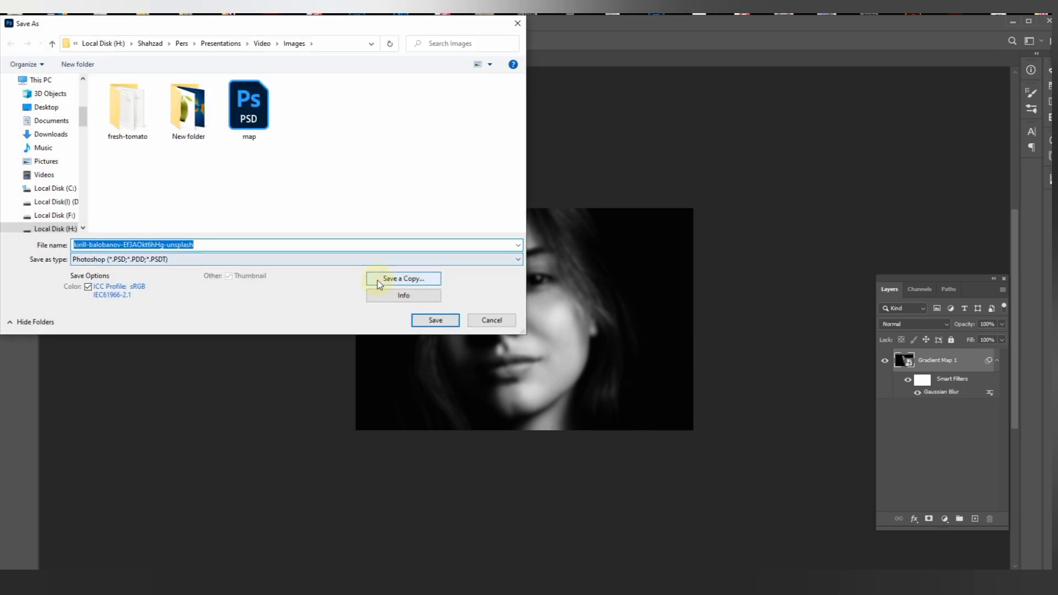
double_click(261, 128)
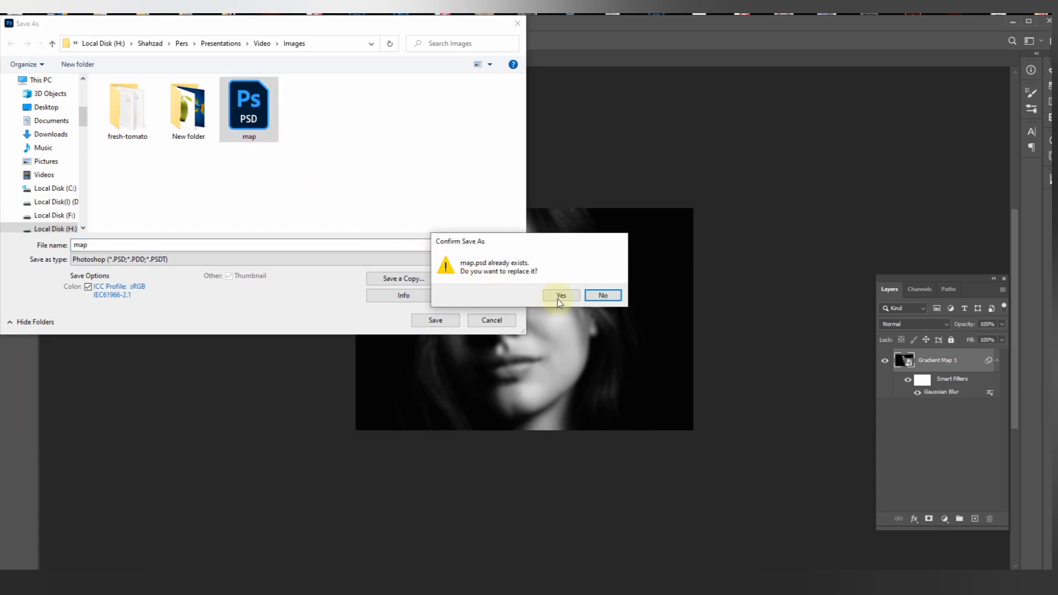
left_click(561, 296)
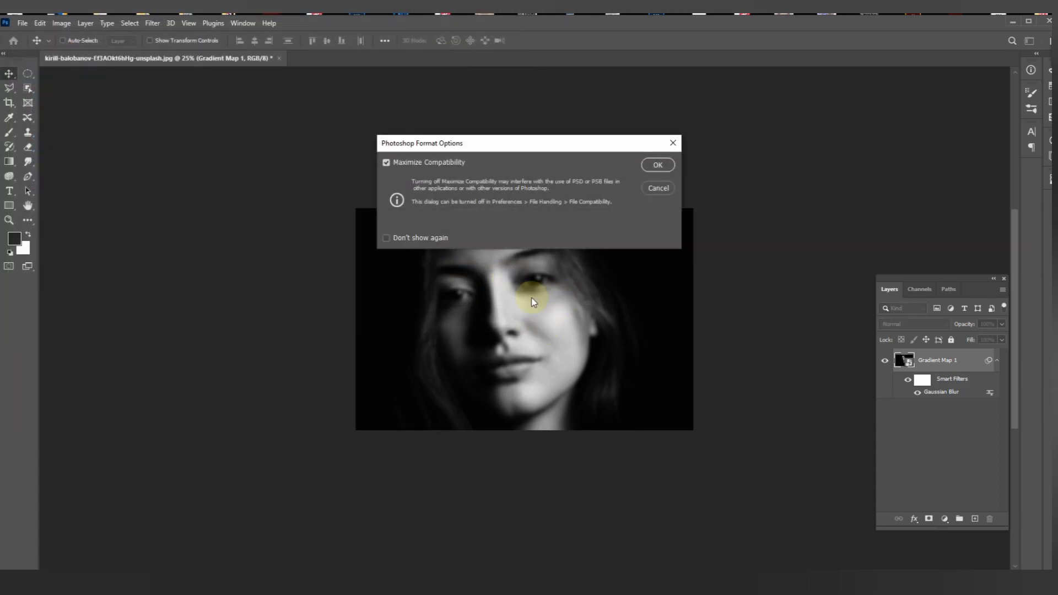
left_click(660, 171)
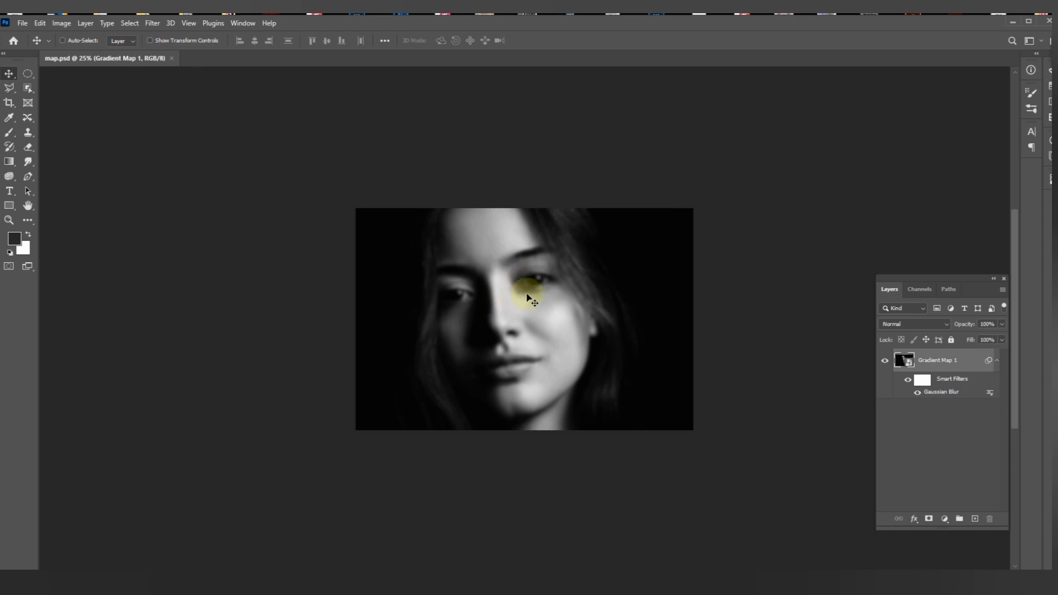
key("ctrl+z")
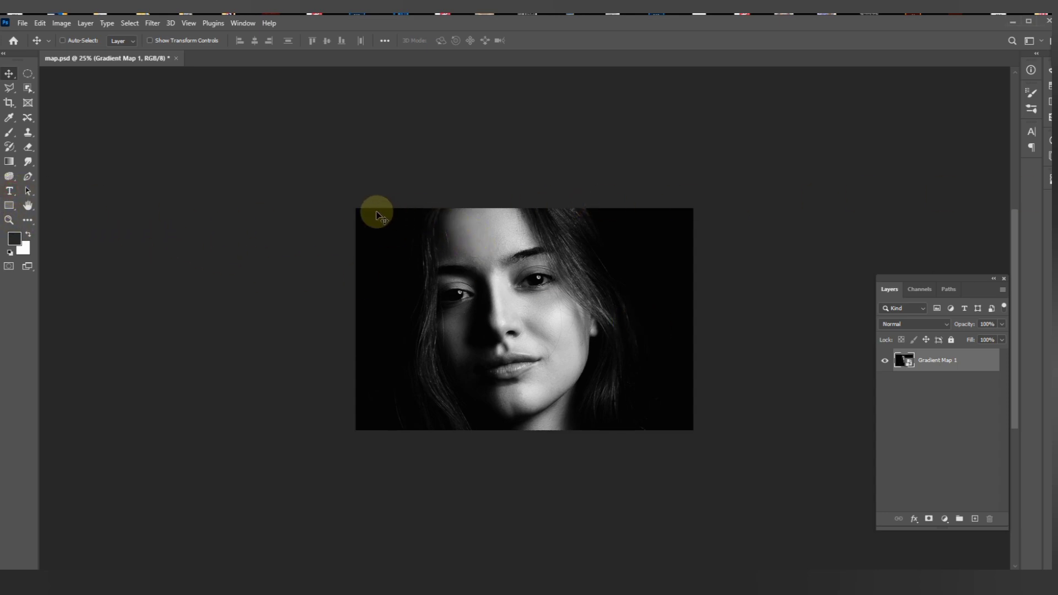
- Create a paragraph text box across nearly the whole image and set its placeholder text color to black (000000)
left_click(9, 191)
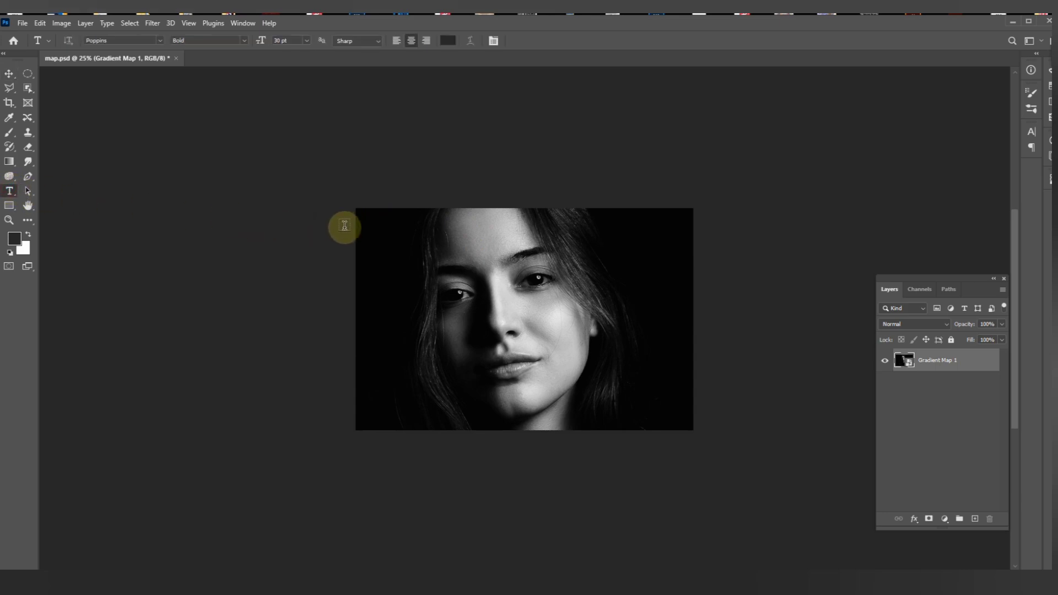
left_click_drag(363, 214, 687, 427)
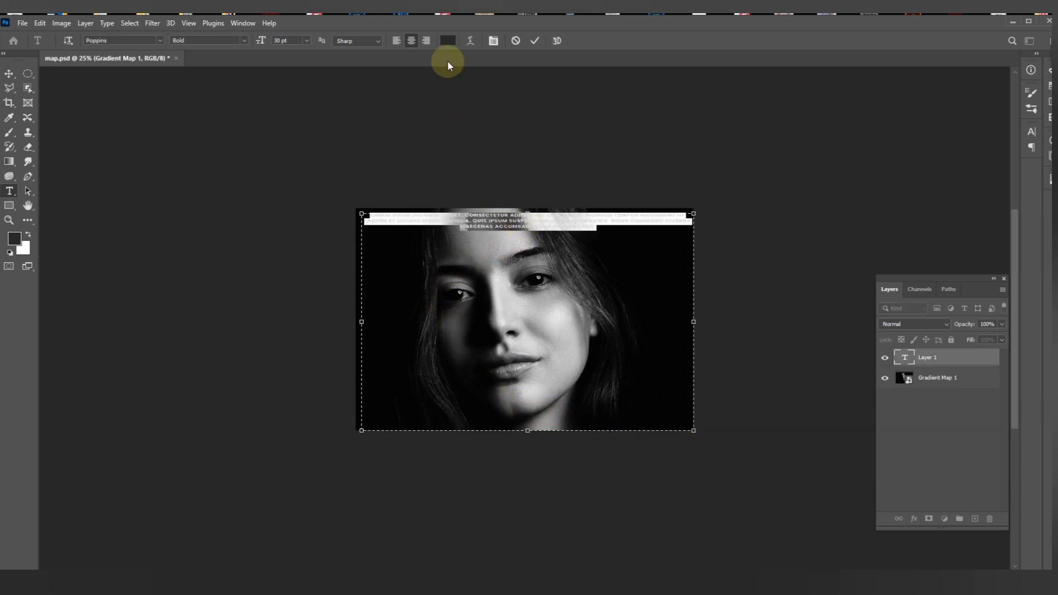
left_click(447, 41)
left_click(569, 489)
left_click_drag(522, 514, 495, 524)
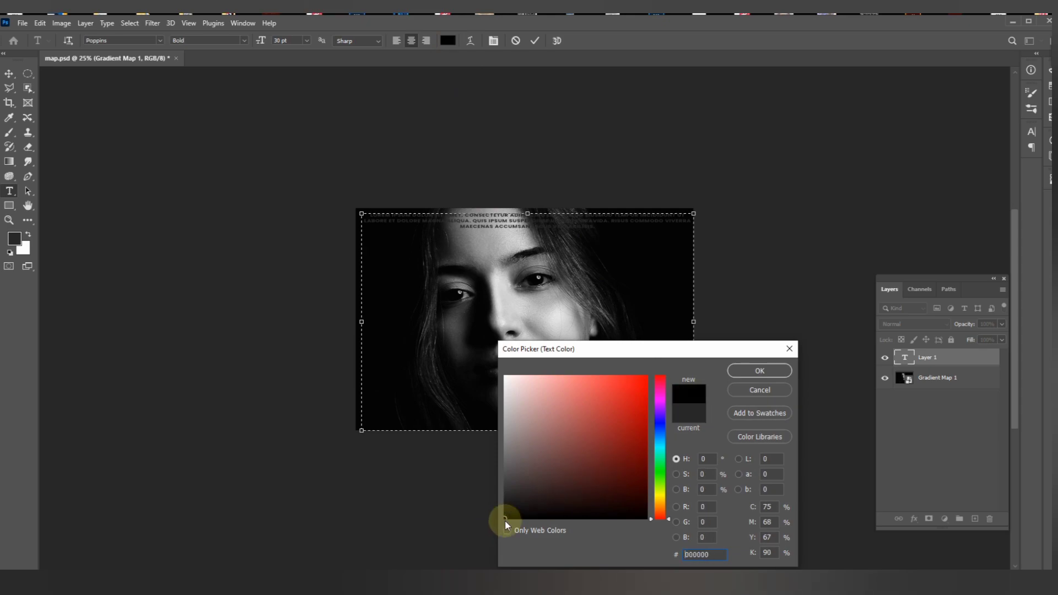
left_click(760, 371)
left_click(571, 226)
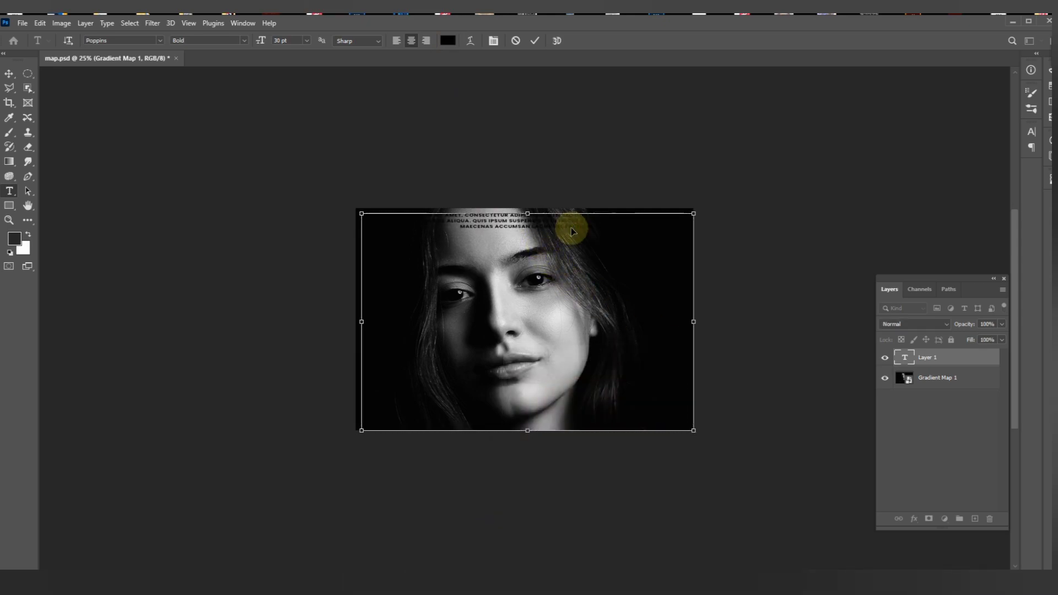
- Fill the whole text box by repeatedly copying and pasting the lorem ipsum paragraph
type("LOREM IPSUM DOLOR SIT AMET, CONSECTETUR ADIPISCING ELIT, SED DO EIUSMOD TEMPOR INCIDIDUNT UT LABORE ET DOLORE MAGNA ALIQUA. QUIS IPSUM SUSPENDISSE ULTRICES GRAVIDA. RISUS COMMODO VIVERRA MAECENAS ACCUMSAN LACUS VEL FACILISIS.")
key("ctrl+a")
key("ctrl+c")
key("ctrl+v")
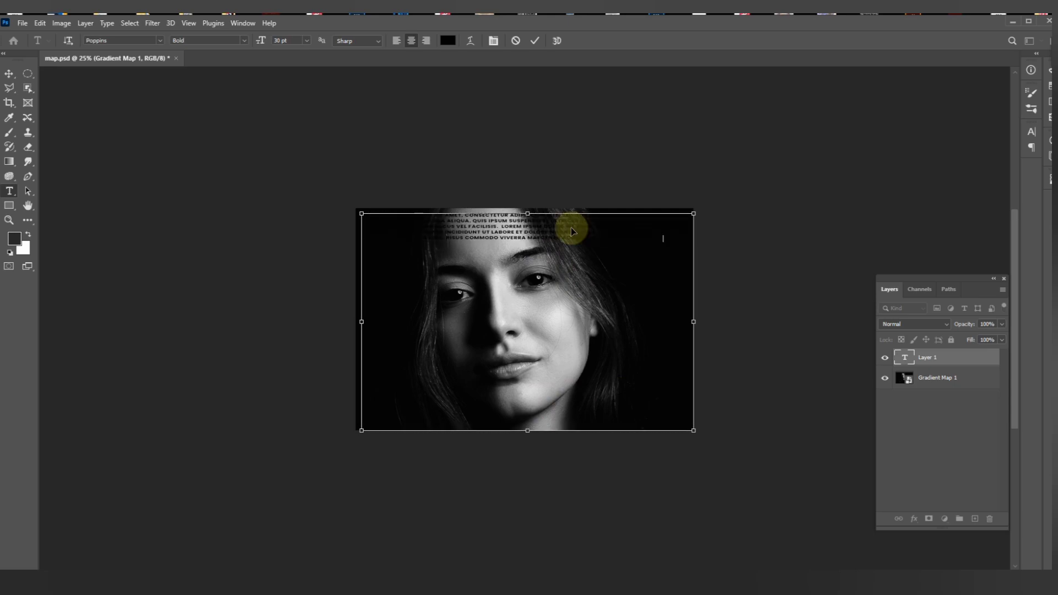
key("ctrl+v")
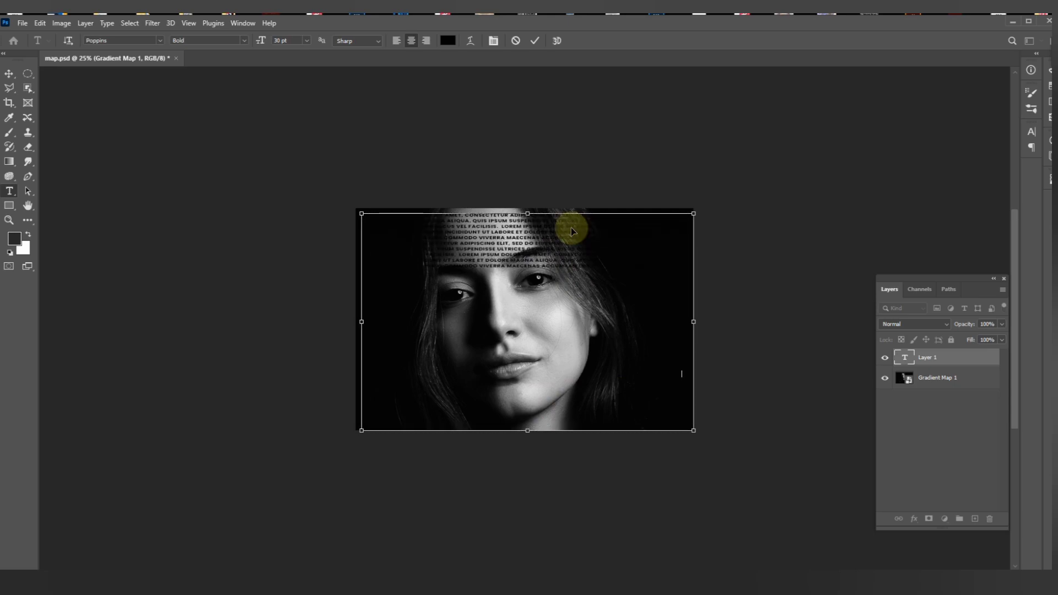
key("ctrl+v")
key("ctrl+v")
key("ctrl+v")
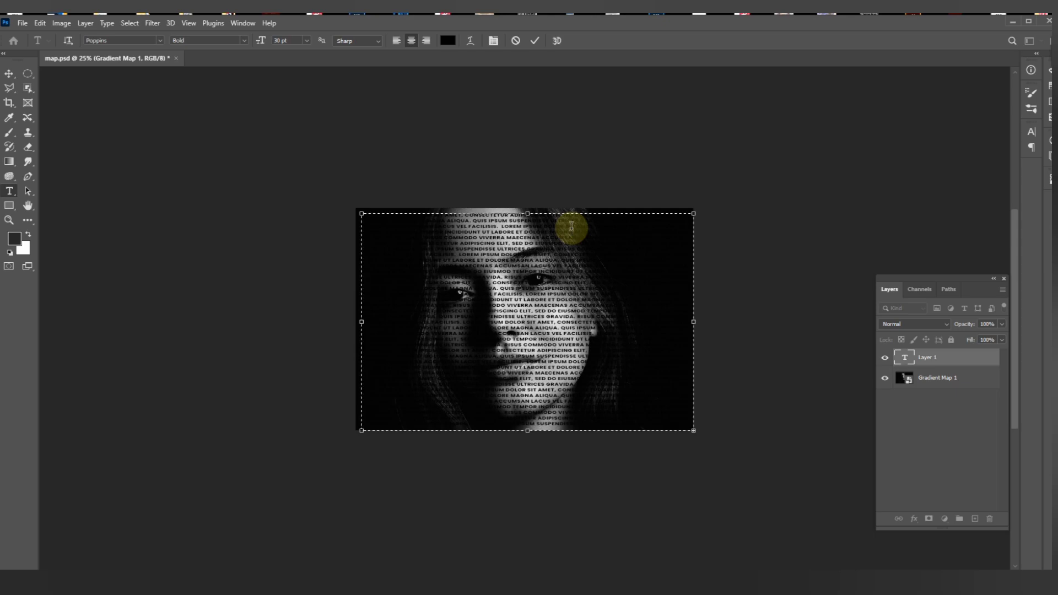
- Commit the text and enlarge its layer slightly so it extends to the image's upper-left corner and covers the whole portrait
left_click(12, 73)
key("ctrl+t")
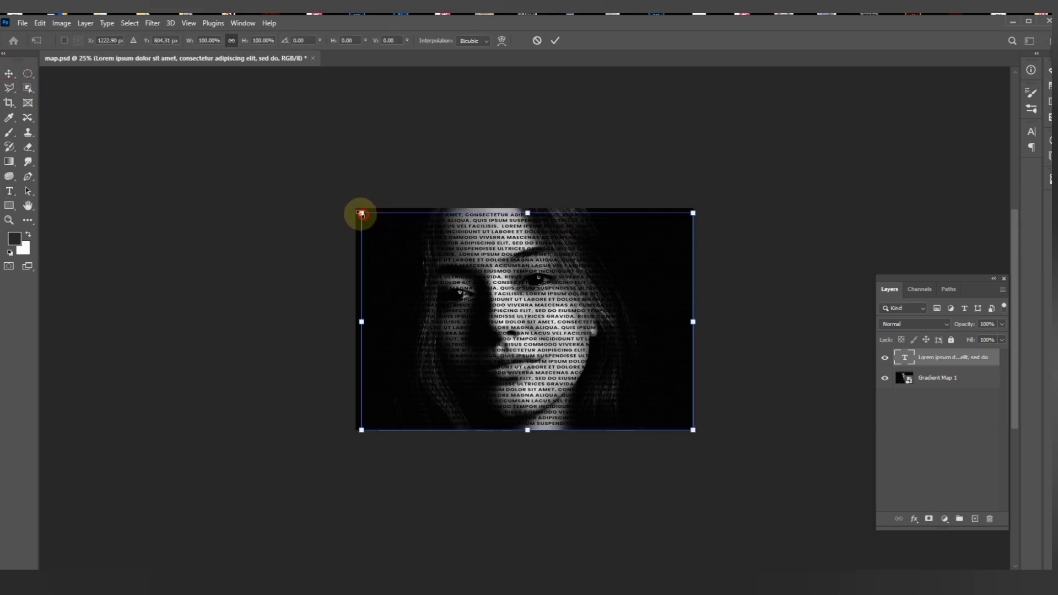
left_click_drag(361, 214, 352, 210)
key("Return")
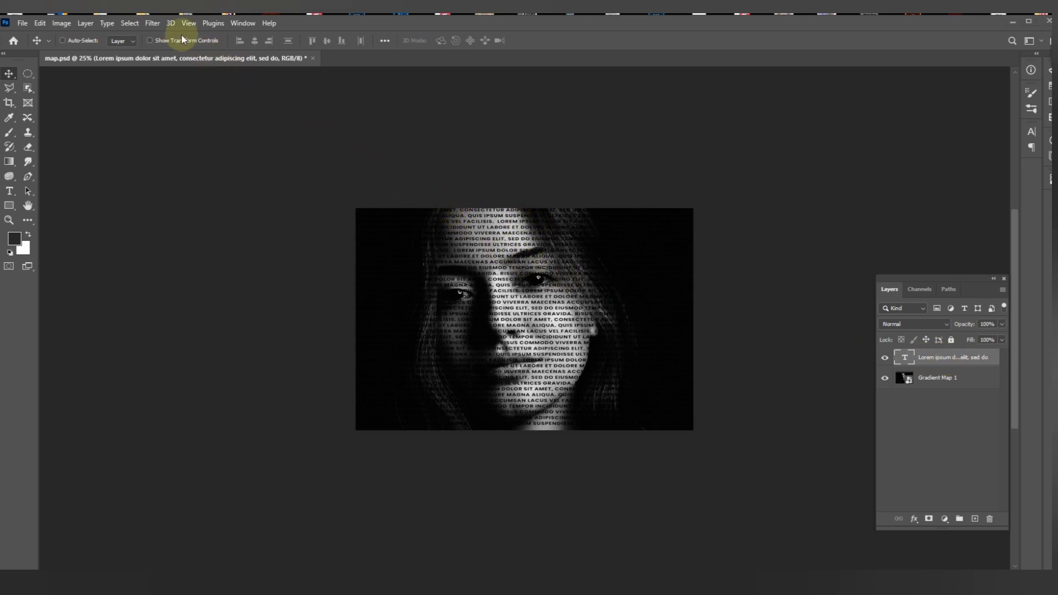
- Convert the text layer to a smart object and displace it with map.psd at scales of 20, using Stretch To Fit and Repeat Edge Pixels
left_click(153, 23)
mouse_move(201, 210)
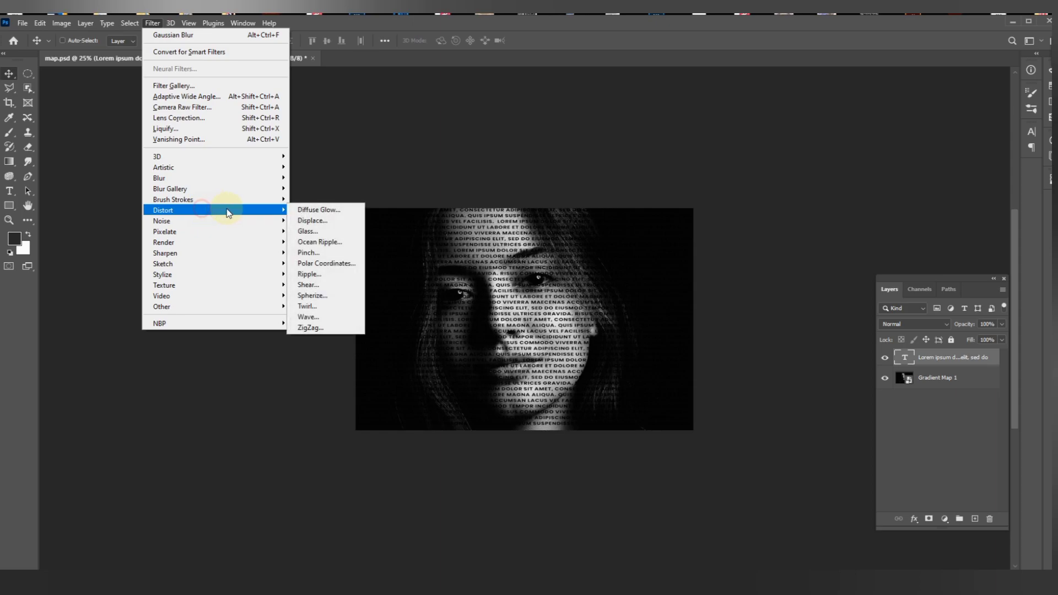
left_click(348, 223)
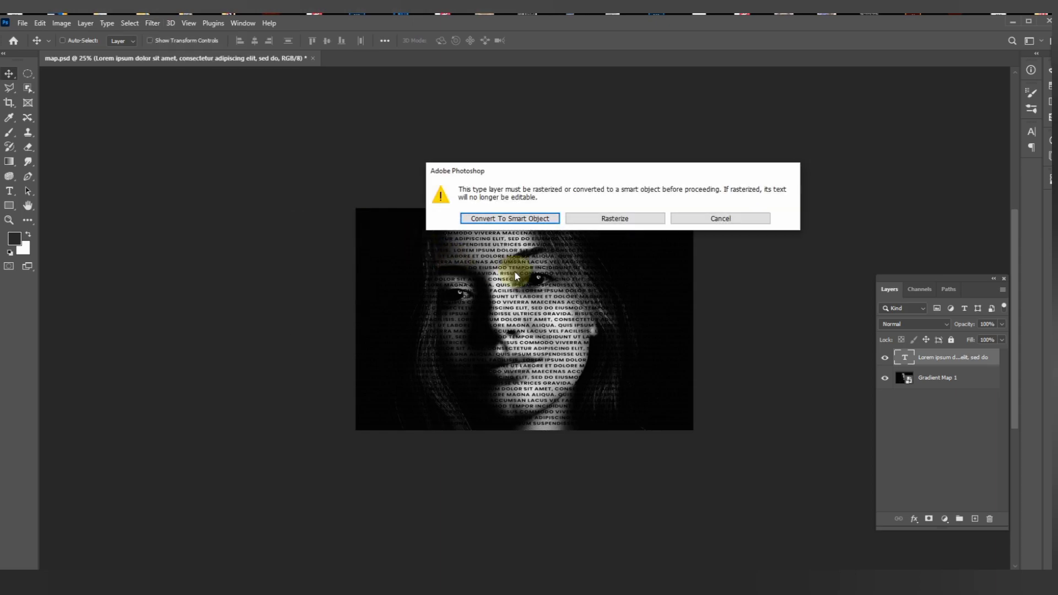
left_click(549, 221)
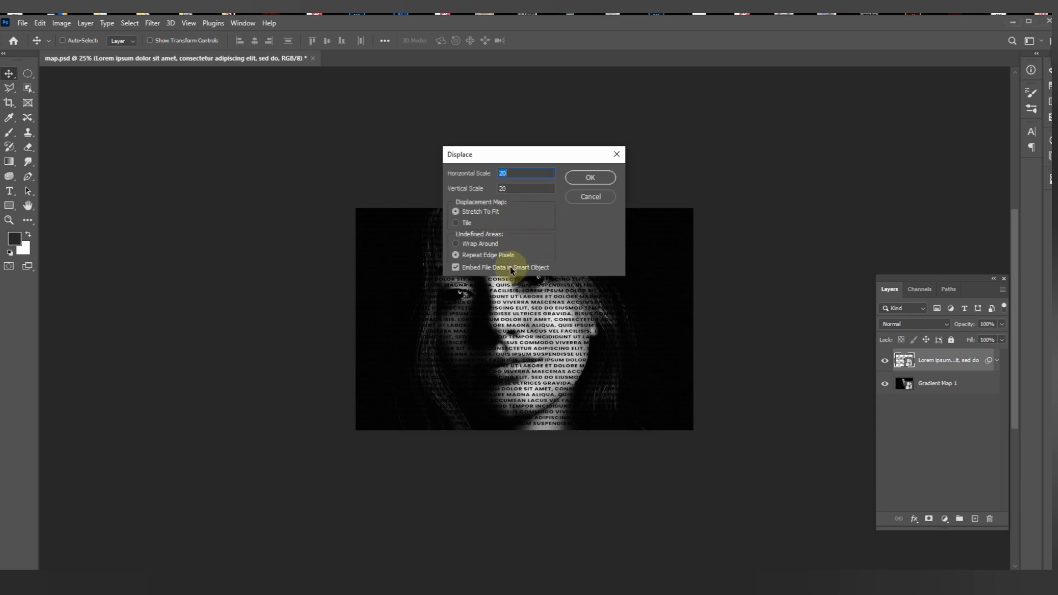
left_click(587, 178)
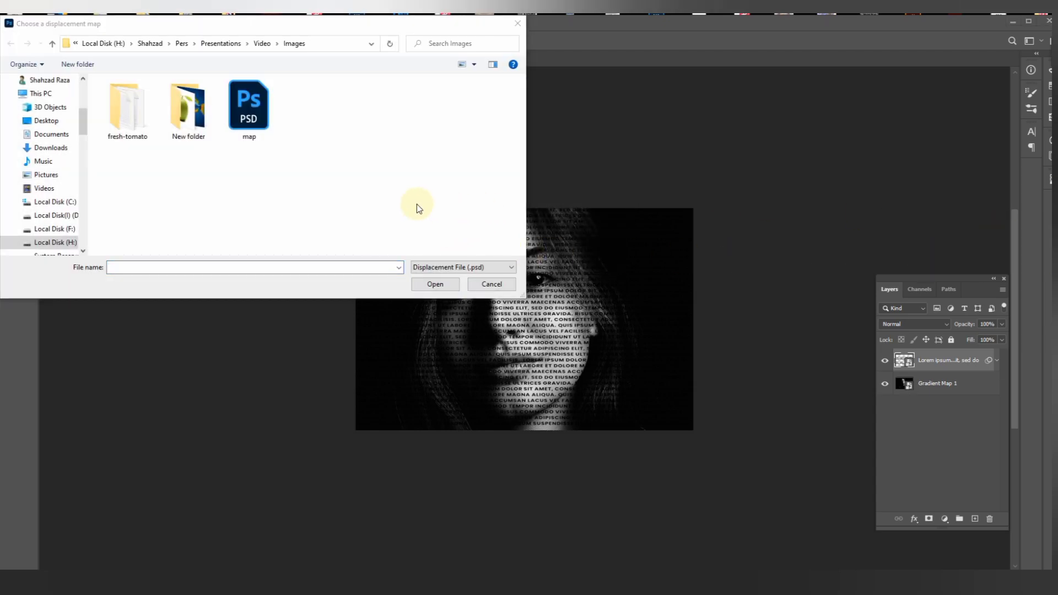
left_click(254, 125)
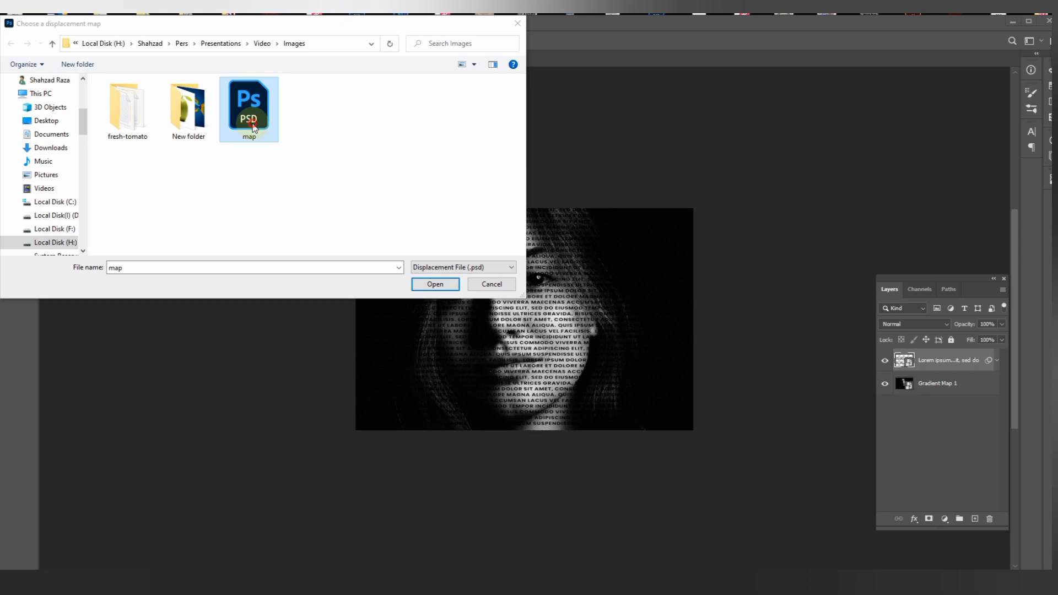
double_click(253, 125)
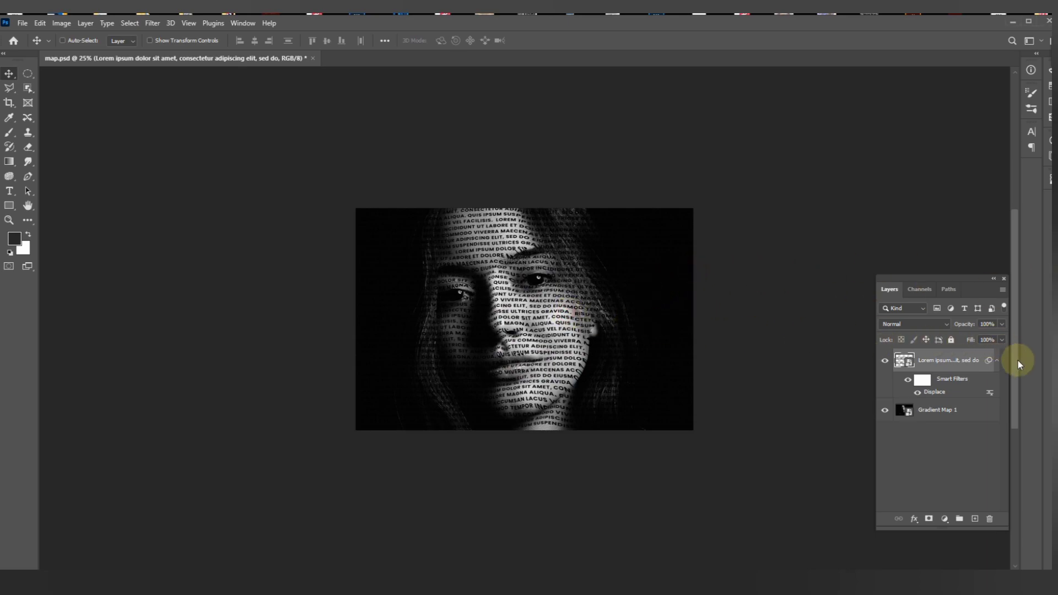
- Move the Gradient Map 1 portrait layer above the displaced text layer and clip it to the text
left_click(997, 364)
mouse_move(936, 383)
left_mouse_down()
mouse_move(927, 382)
mouse_move(934, 363)
left_mouse_up()
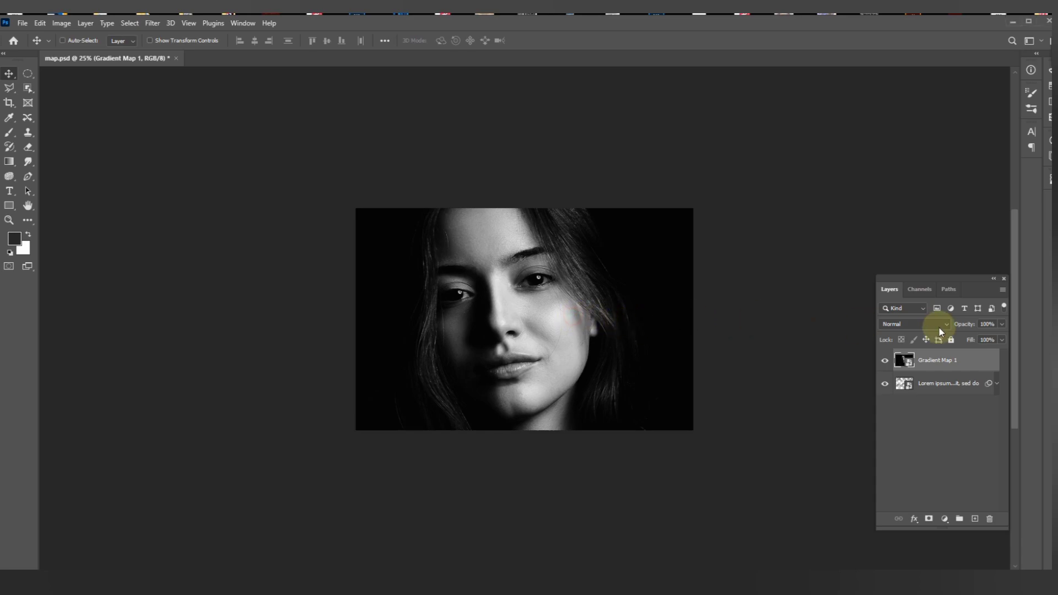
right_click(959, 362)
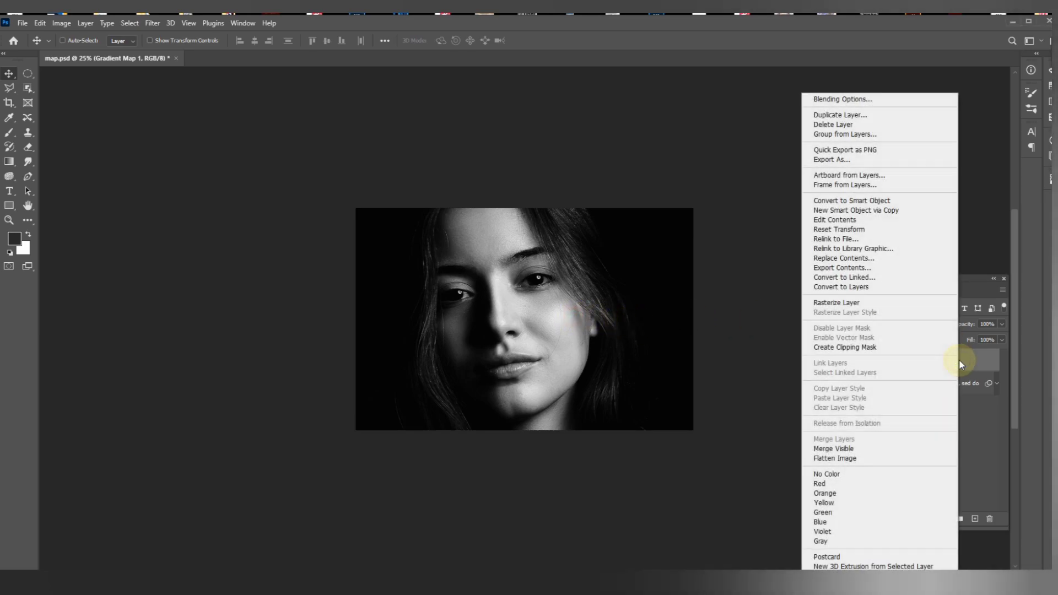
left_click(899, 350)
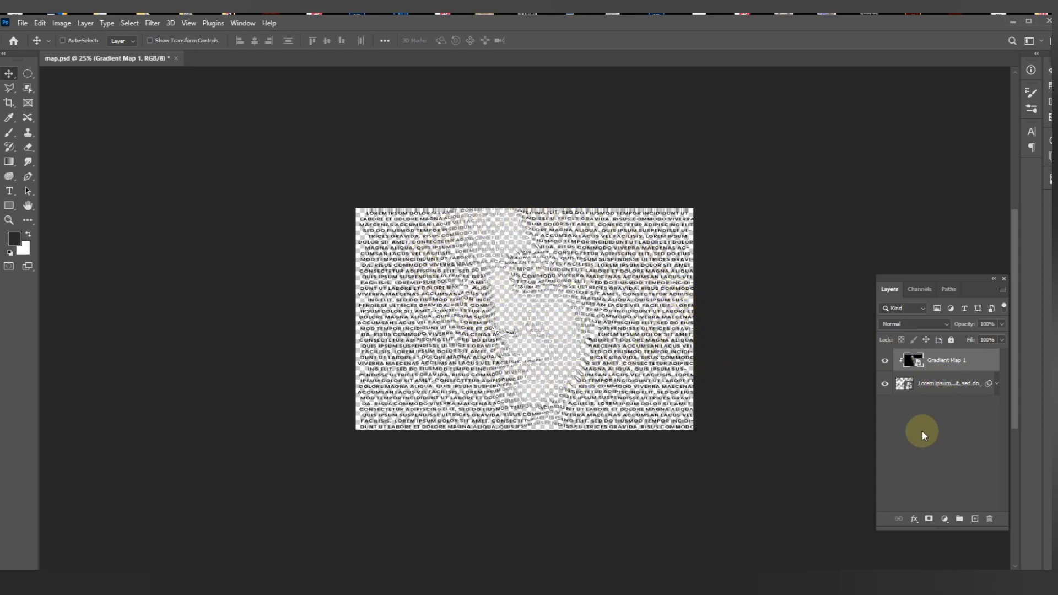
- Add a black Solid Color fill layer and place it beneath the displaced text layer as the background
left_click(939, 384)
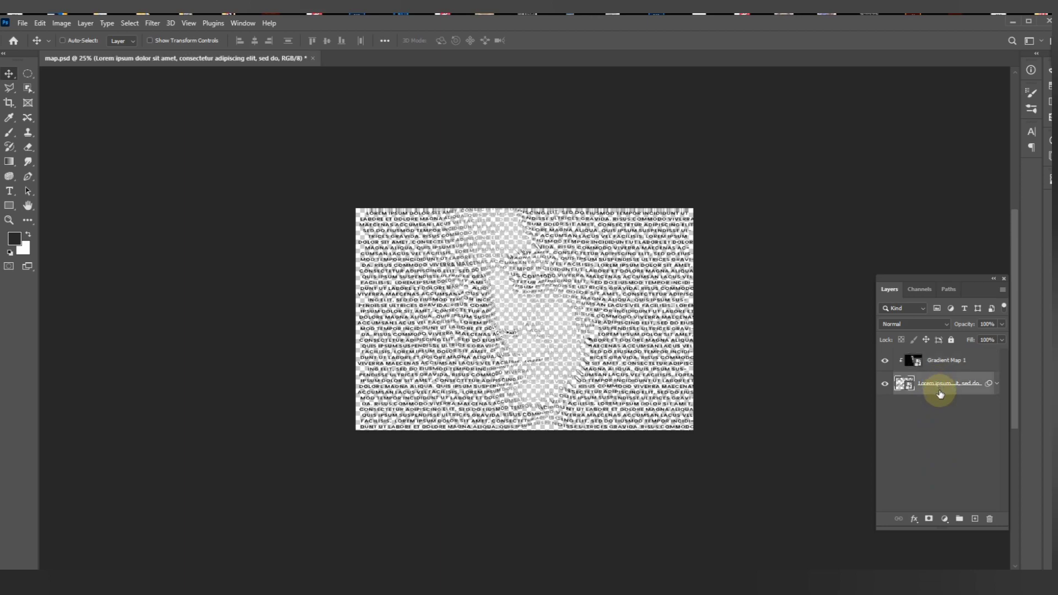
left_click(944, 519)
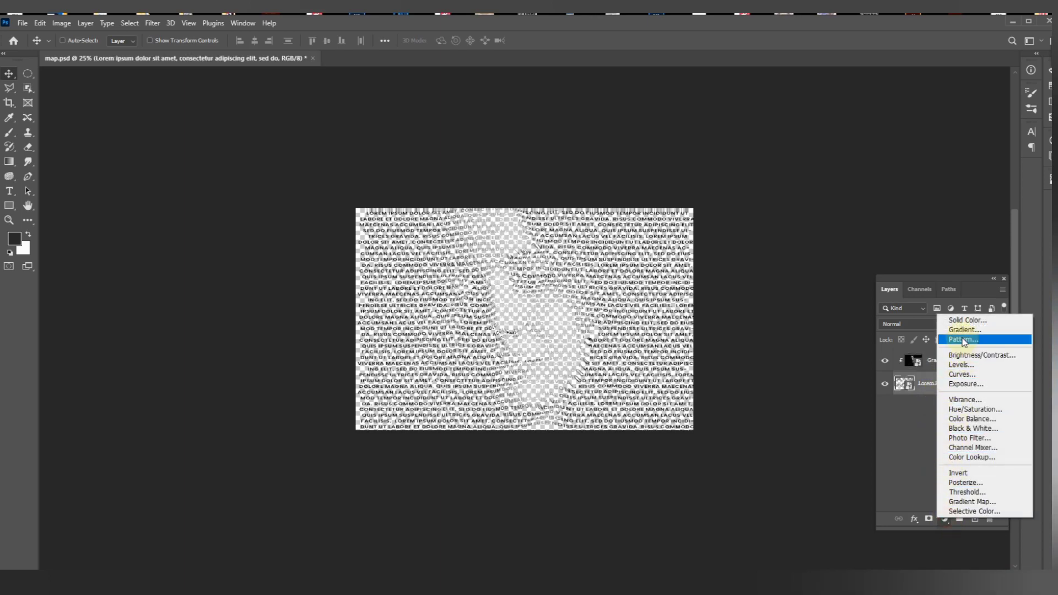
left_click(995, 319)
mouse_move(576, 460)
left_mouse_down()
mouse_move(488, 512)
mouse_move(488, 524)
left_mouse_up()
left_click(759, 372)
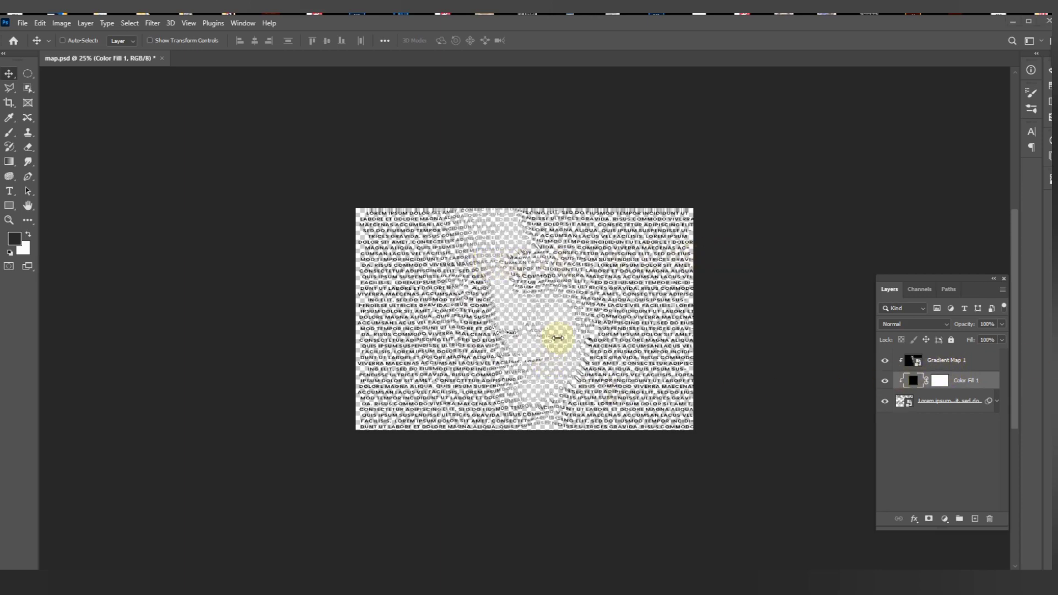
left_click_drag(963, 381, 967, 406)
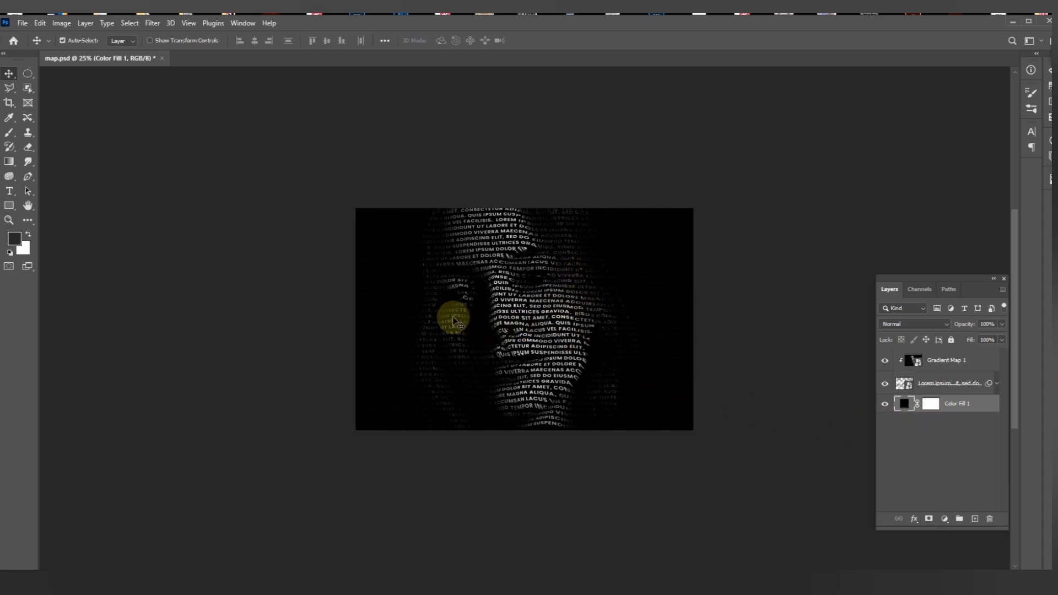
scroll(453, 321, "up", 3)
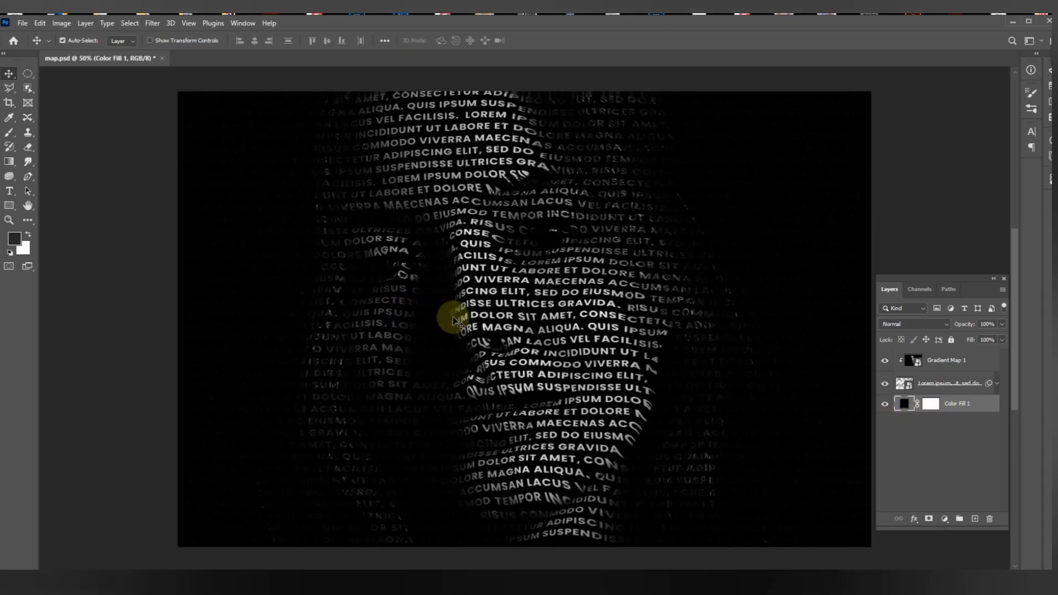
scroll(452, 320, "down", 1)
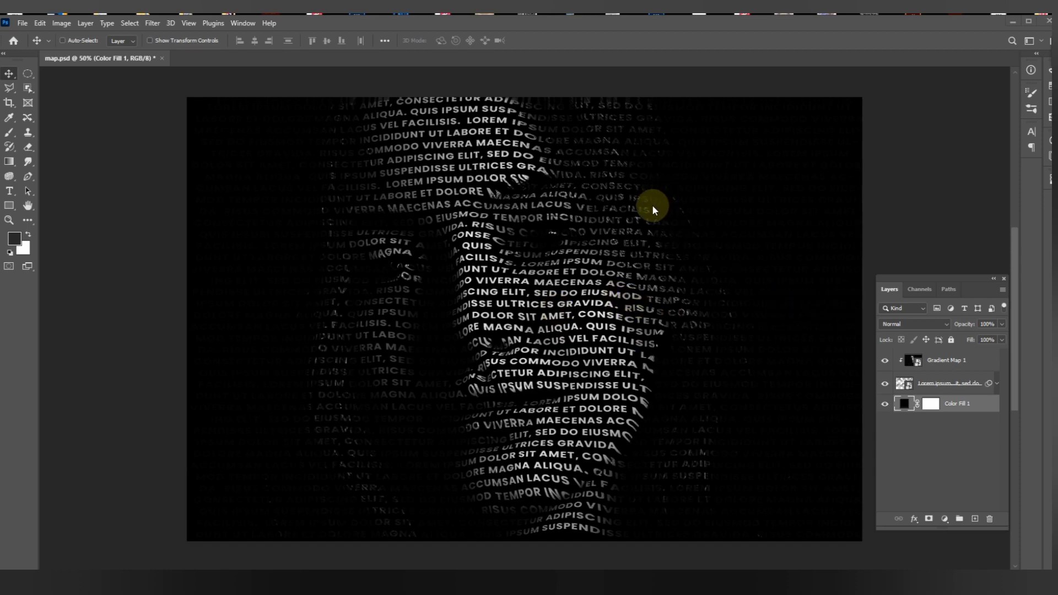
- Open the original color portrait photo and copy it into map.psd as a layer between the text and the black fill
key("ctrl")
key("ctrl")
key("ctrl+o")
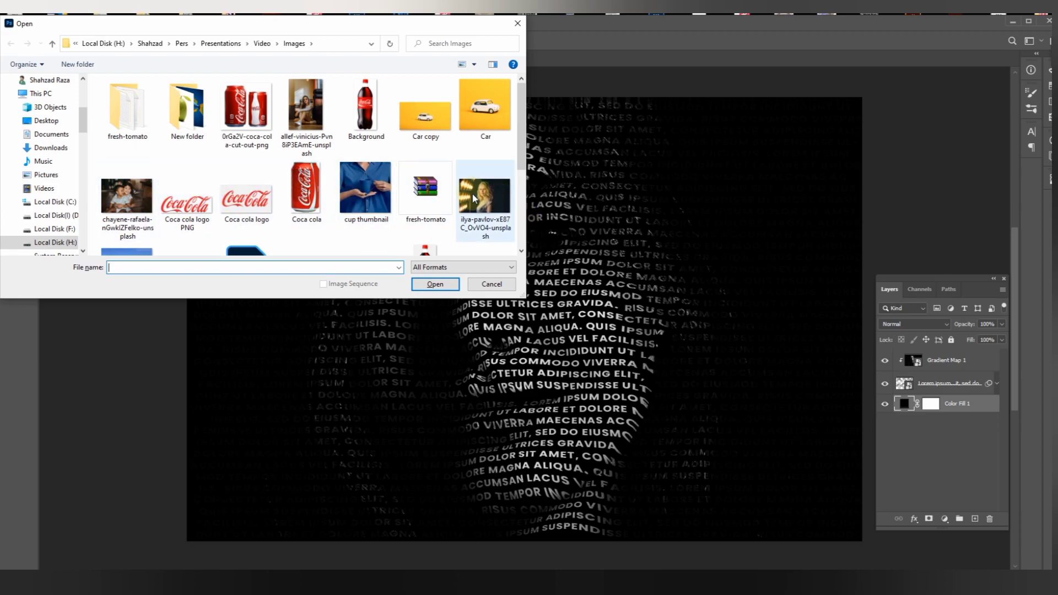
scroll(365, 168, "down", 5)
double_click(188, 126)
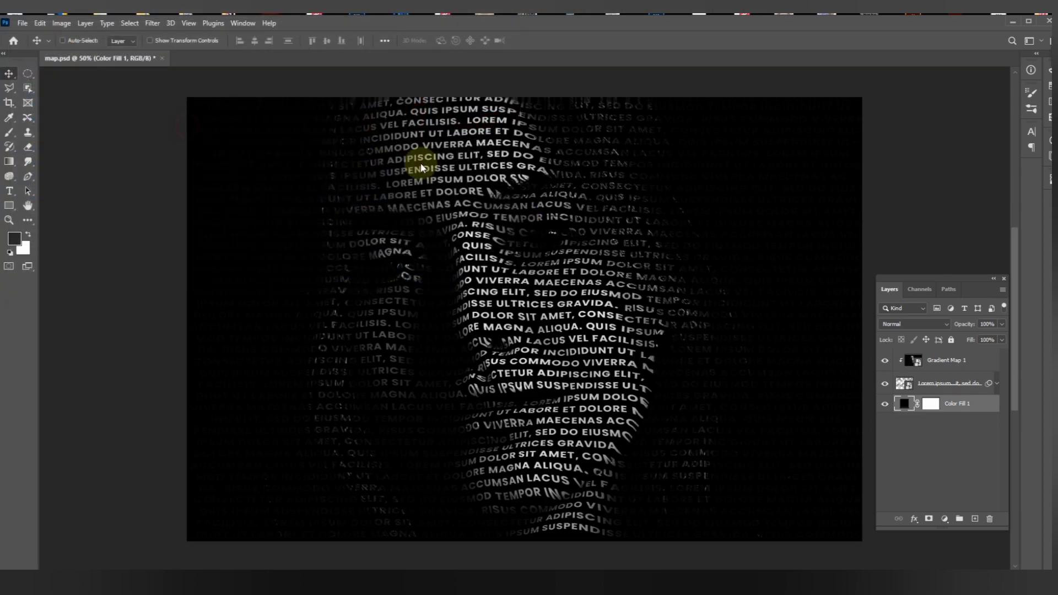
key("ctrl+a")
left_click_drag(289, 147, 554, 156)
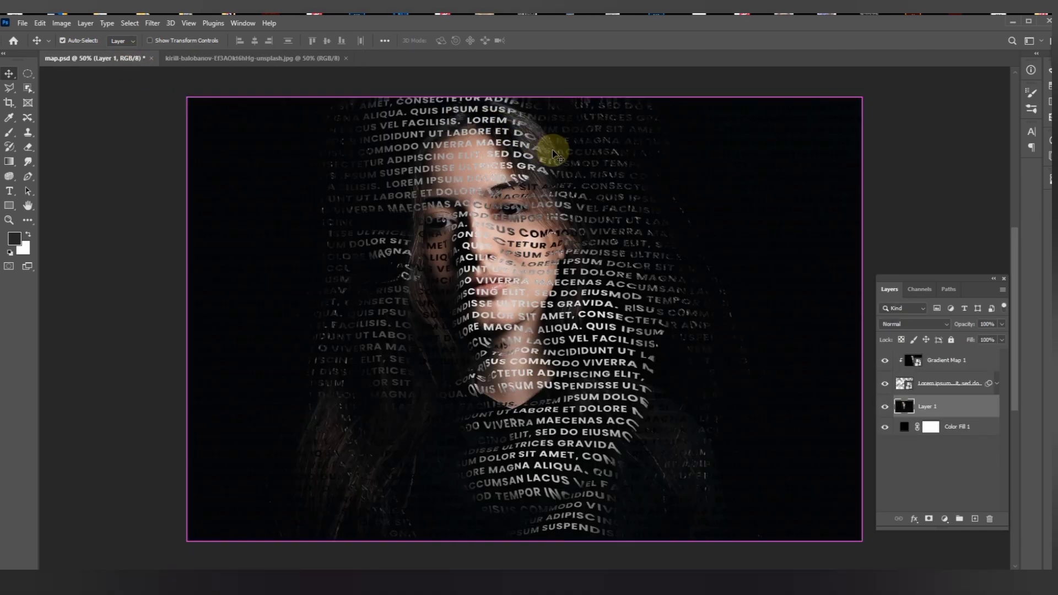
- Enlarge the color portrait layer and position it so its face lines up with the face in the text
key("ctrl+minus")
key("ctrl+minus")
key("ctrl+t")
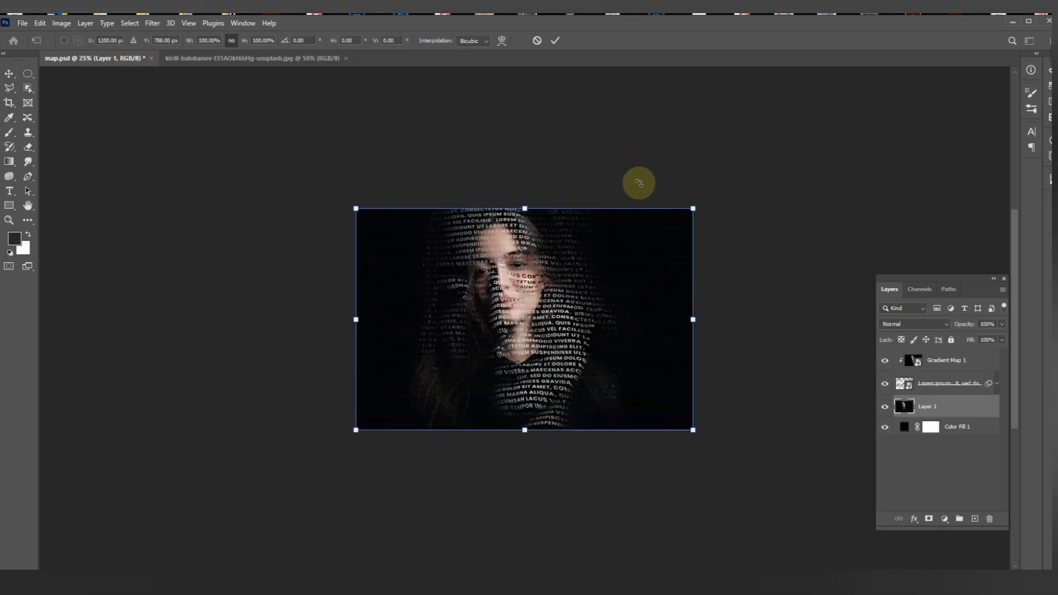
left_click_drag(692, 208, 869, 90)
key("Return")
left_click_drag(581, 279, 534, 333)
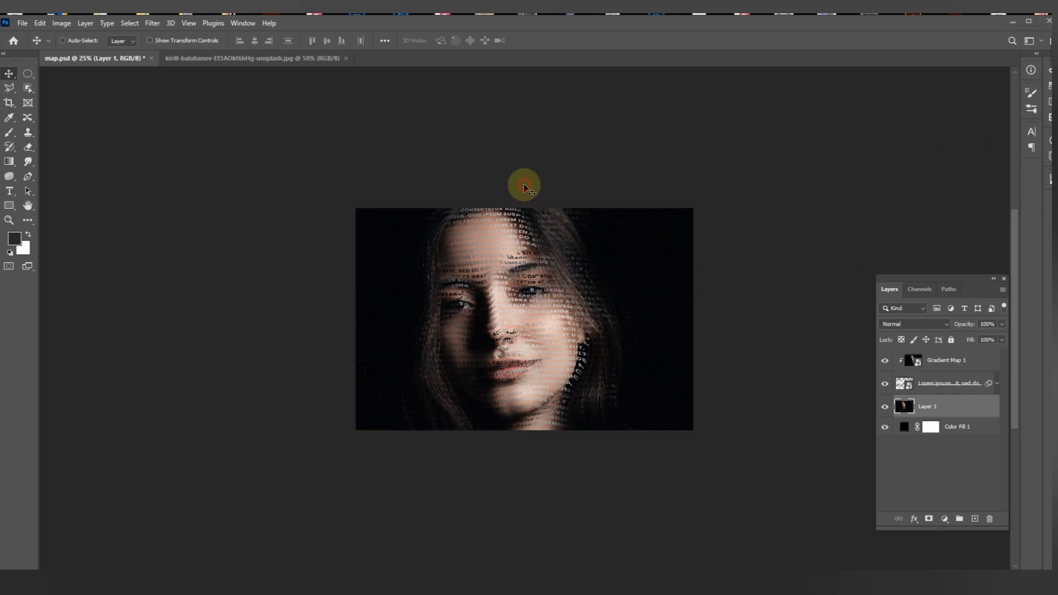
- Try the Multiply blend mode on the color portrait layer
left_click(918, 325)
left_click(918, 342)
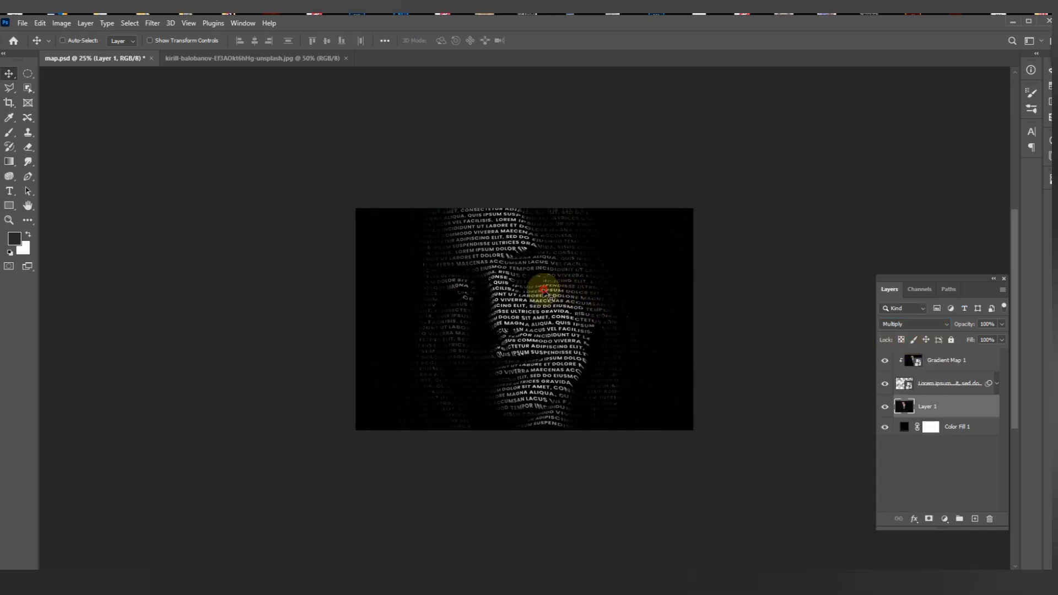
key("z")
left_click(515, 300)
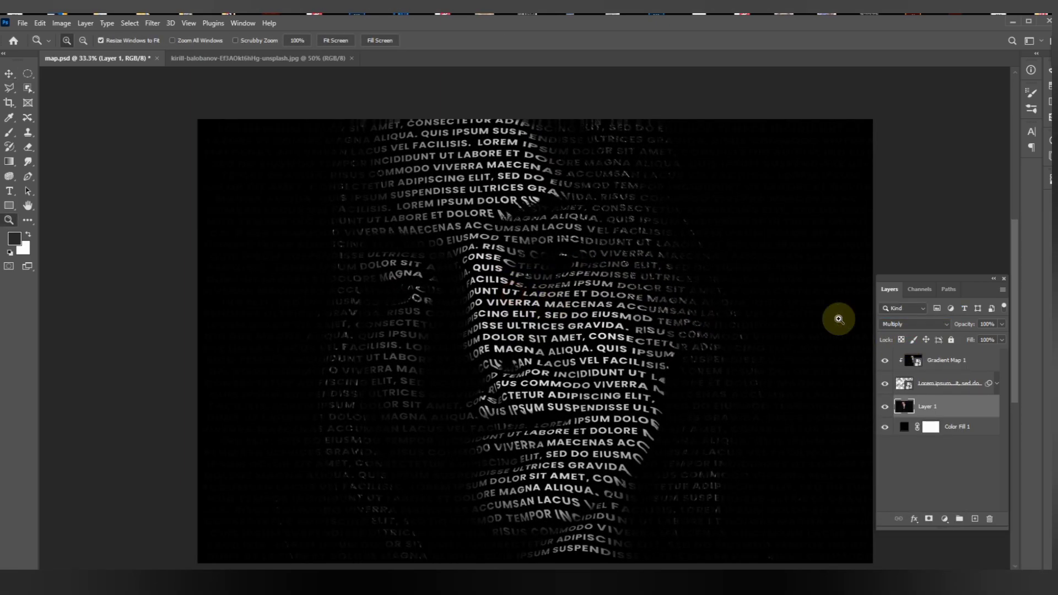
- Set the color portrait layer's blend mode to Overlay and check the whole image
left_click(925, 324)
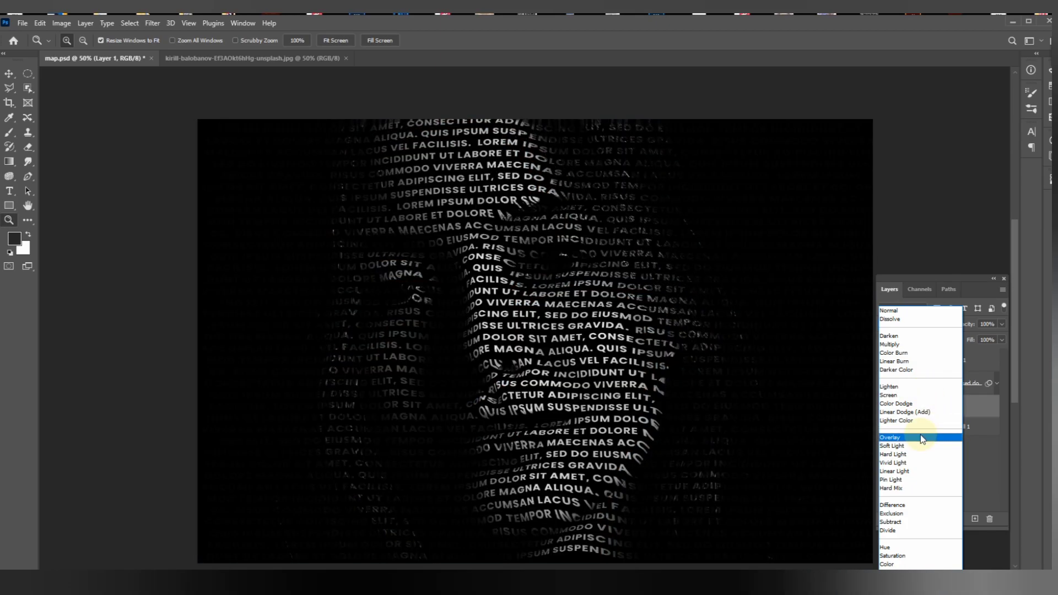
left_click(921, 437)
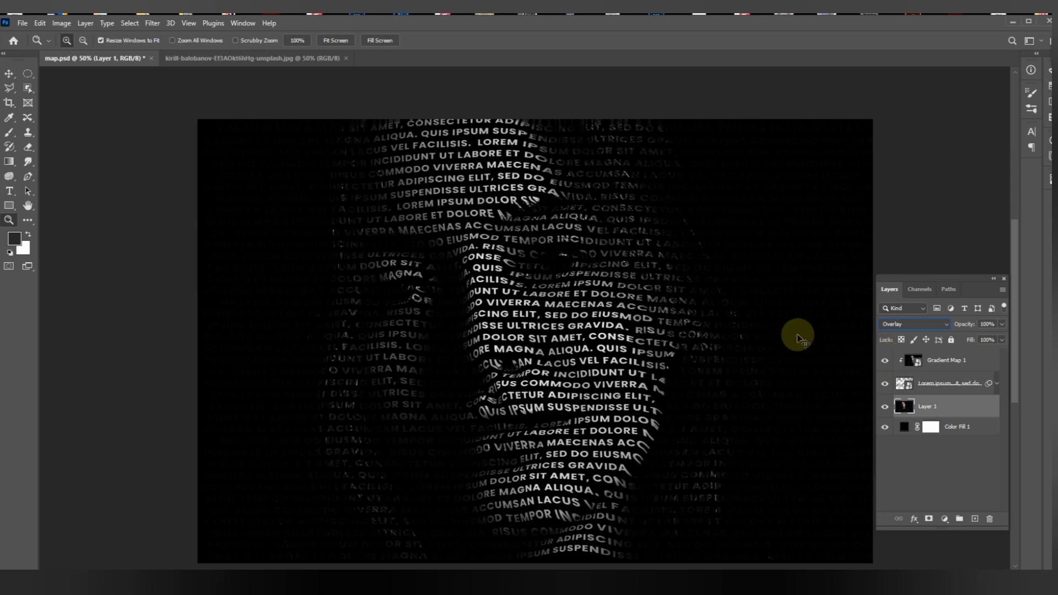
key("ctrl+minus")
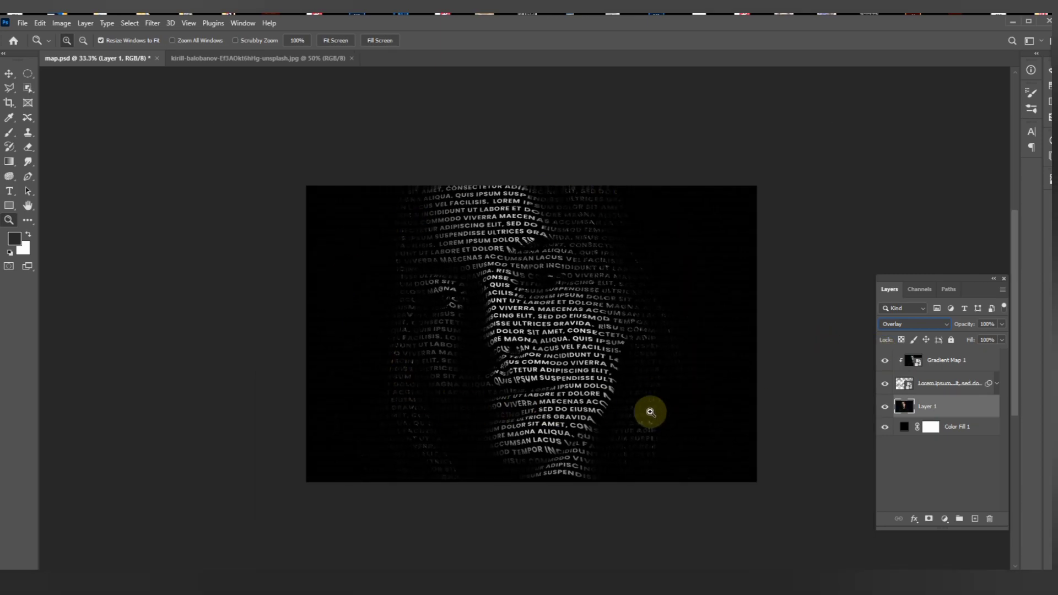